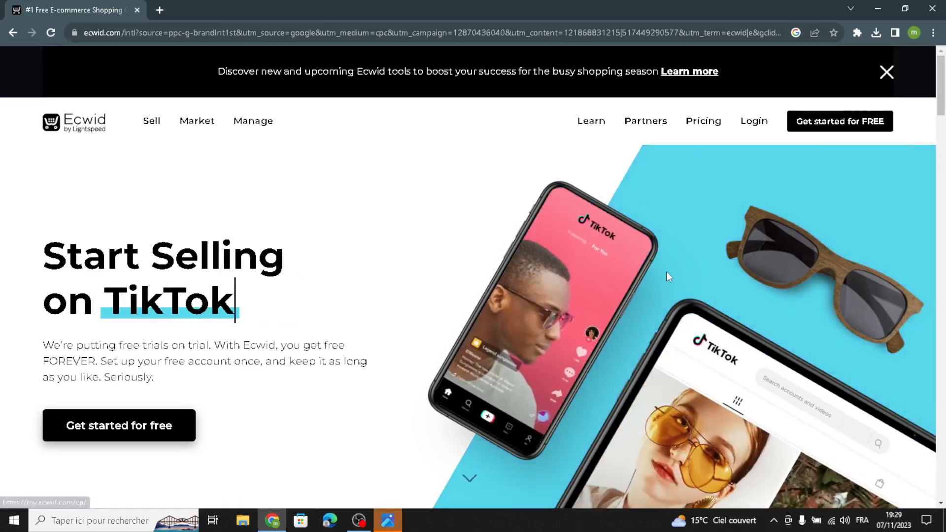
Step: Open the store's control panel and translate the page from French into English
click(799, 123)
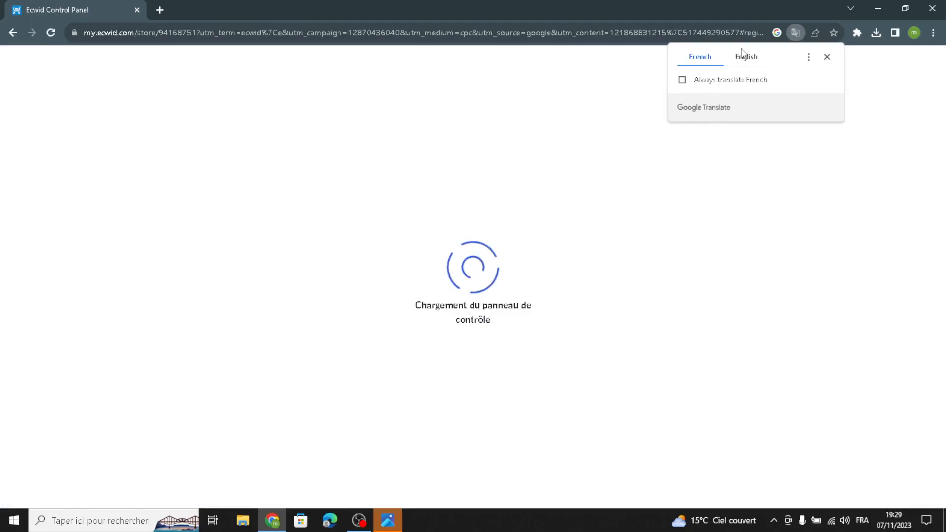
click(745, 55)
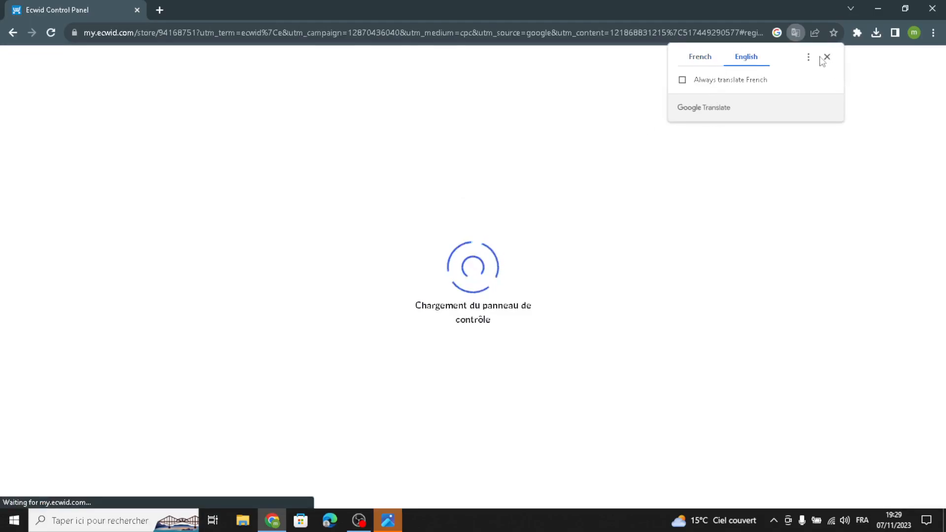
click(826, 57)
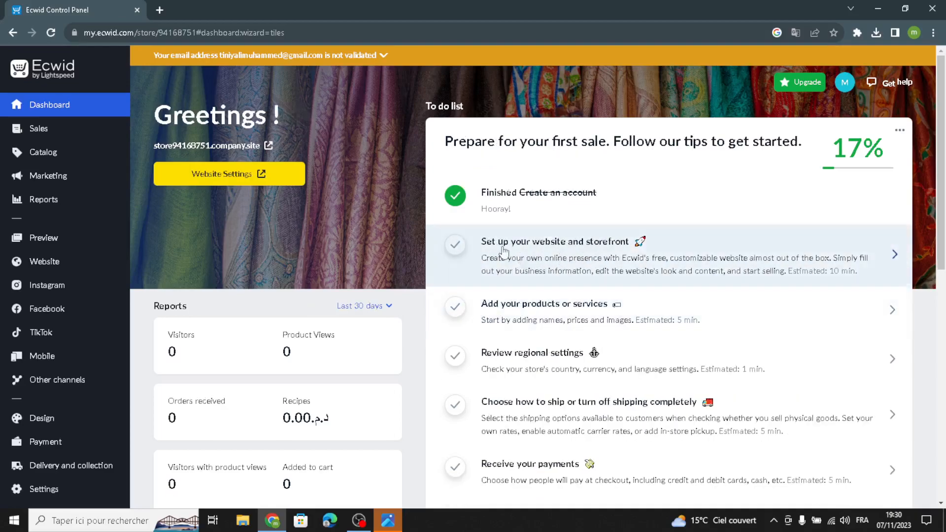
Step: Open the website editor from the website and storefront setup task and bring up the site templates
click(533, 243)
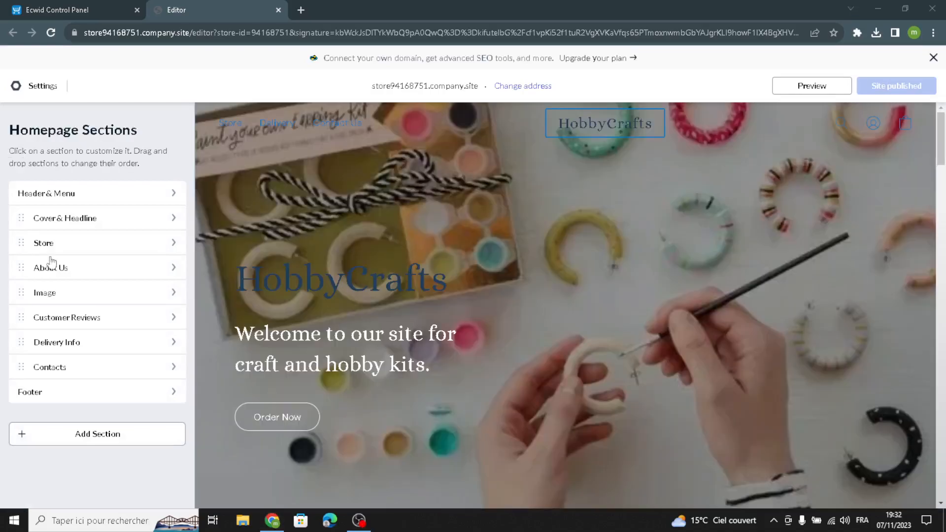
click(41, 86)
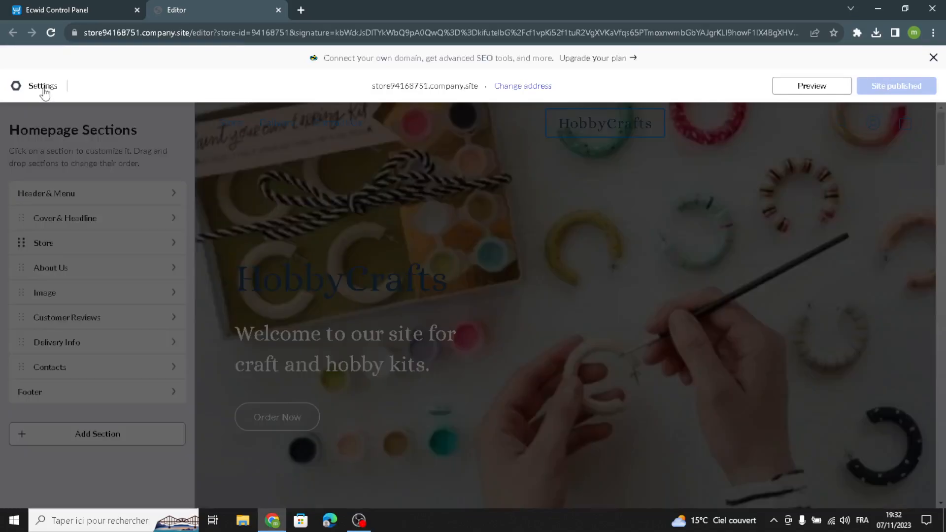
click(270, 206)
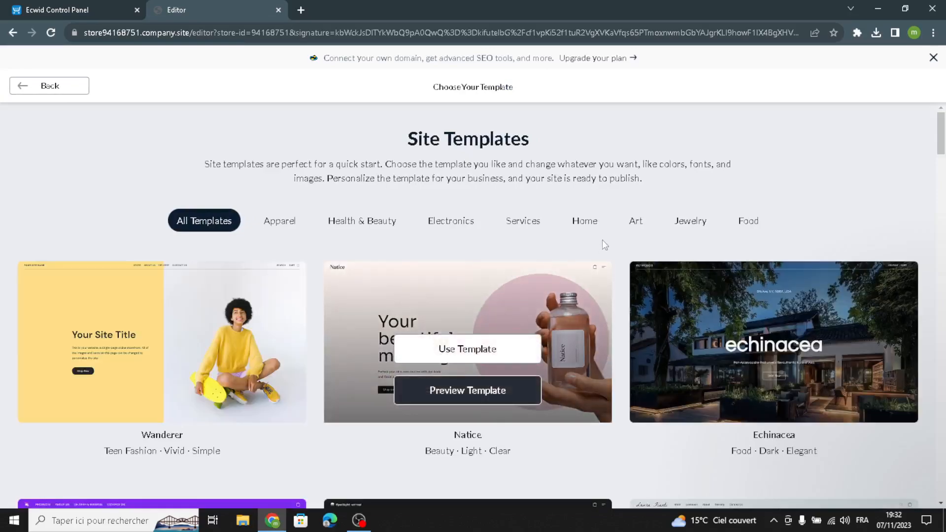
Step: Browse the Services site templates and apply the Spotlight School template to the site
click(530, 220)
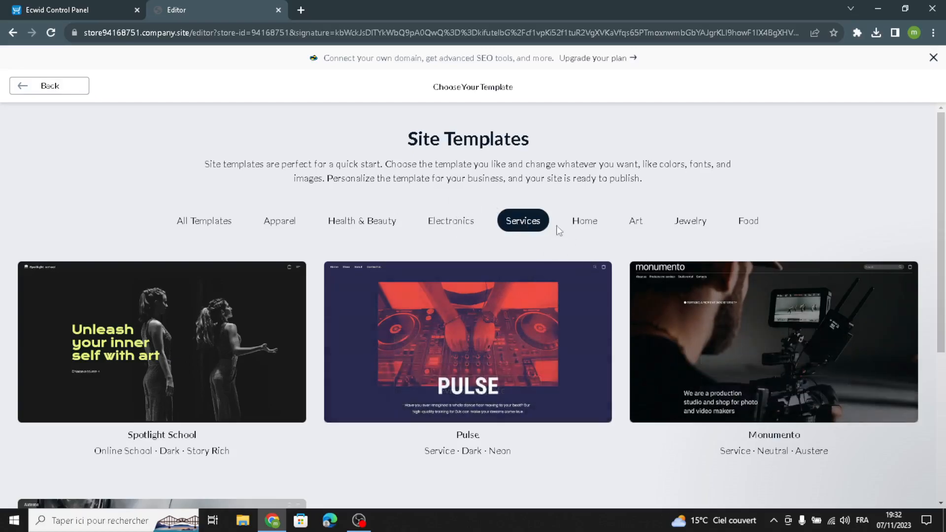
scroll(661, 319, down, 2)
scroll(627, 430, down, 3)
scroll(550, 376, up, 3)
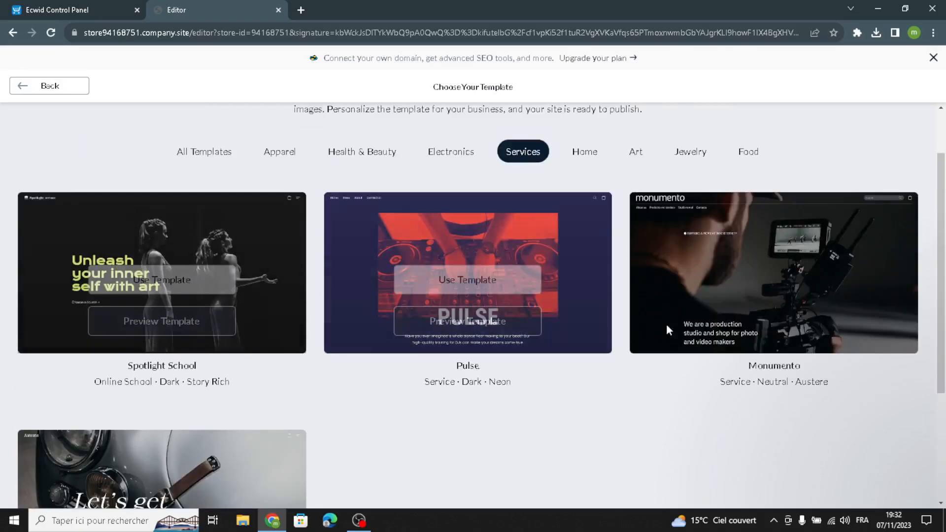
scroll(823, 357, up, 1)
scroll(788, 379, down, 3)
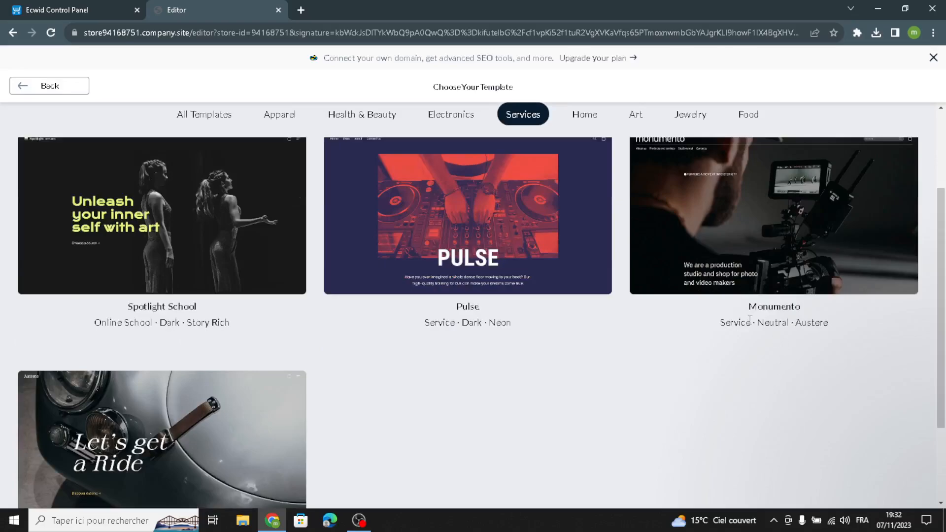
mouse_move(285, 237)
right_click(336, 398)
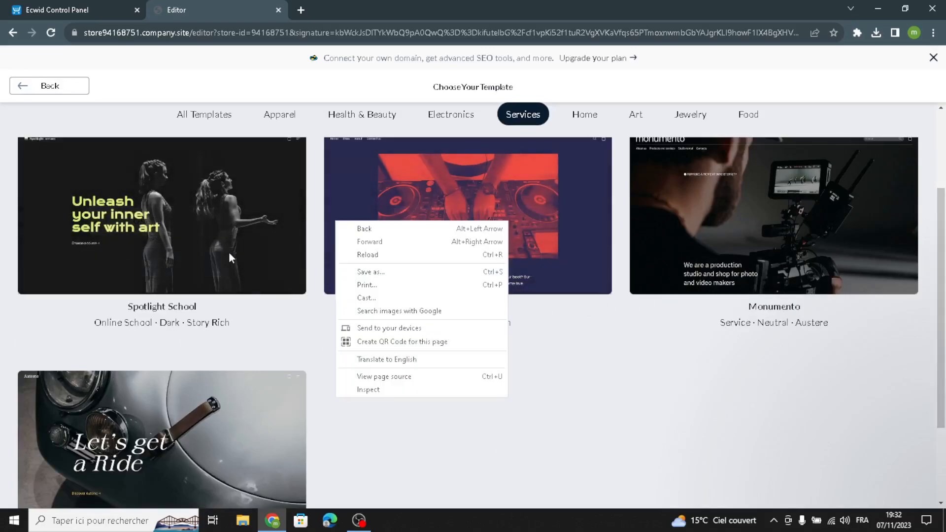
click(232, 258)
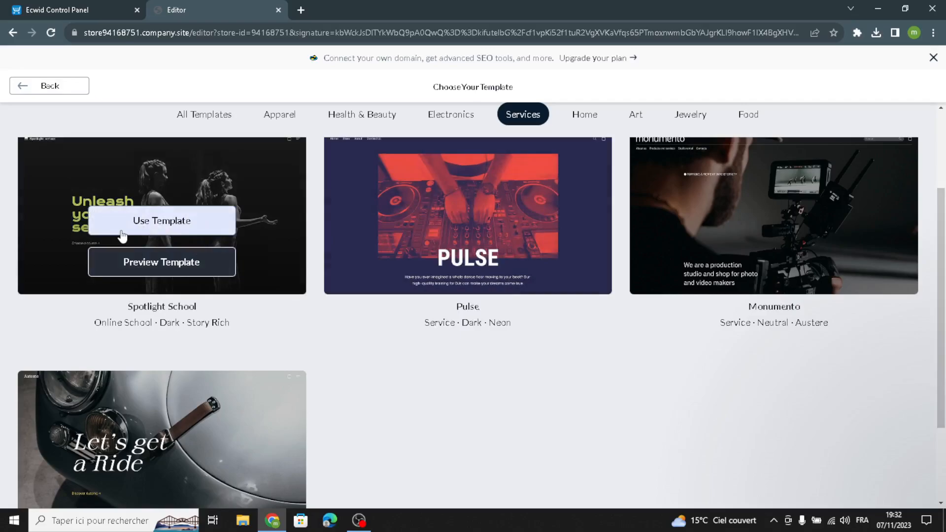
click(140, 221)
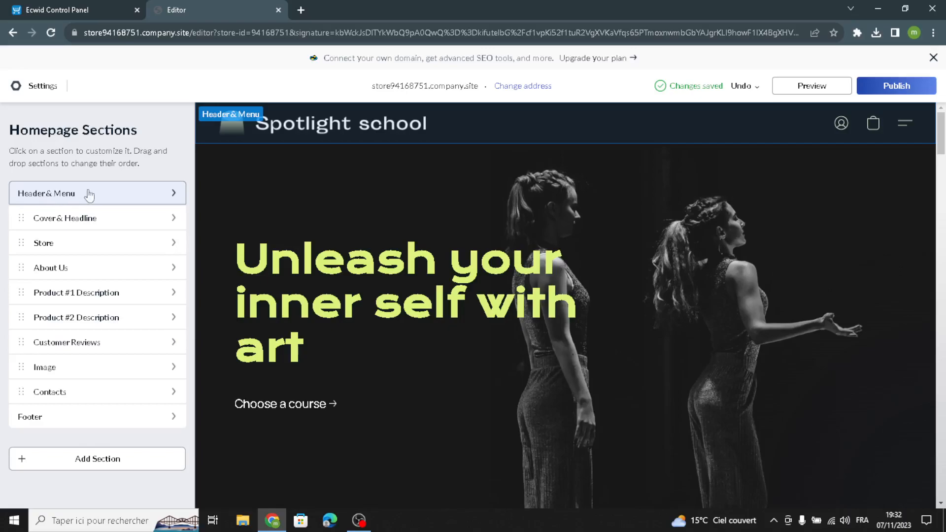
Step: Change the site logo in the Header & Menu section to the Text type reading "DigiHub"
click(31, 199)
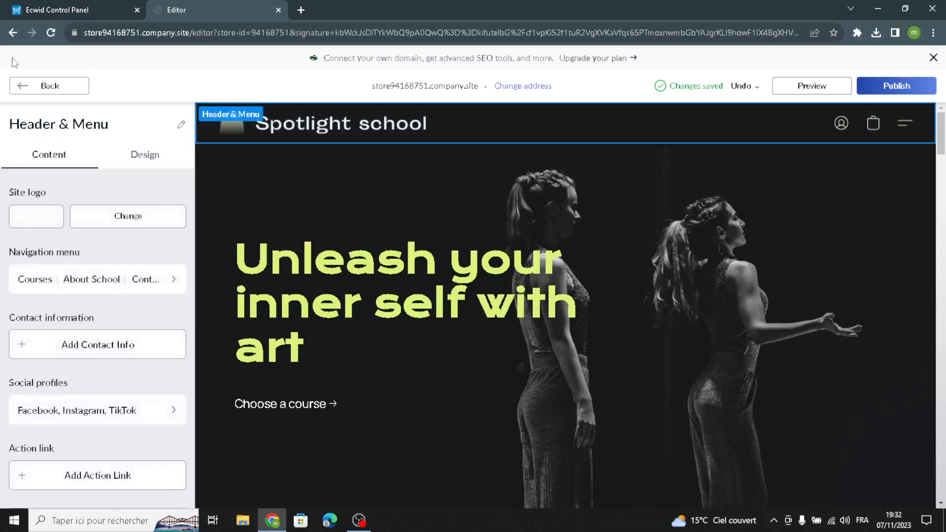
click(33, 227)
click(118, 186)
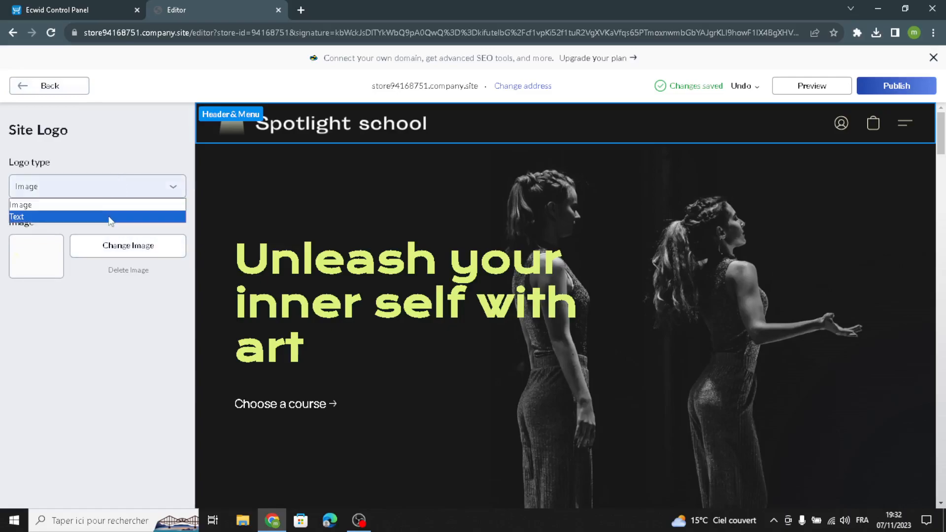
click(109, 217)
key(Tab)
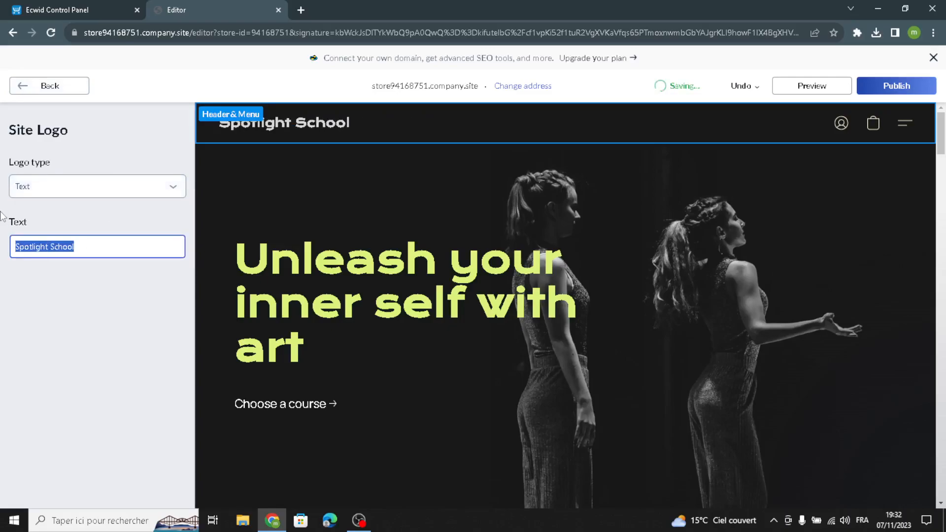
text(DigiHub)
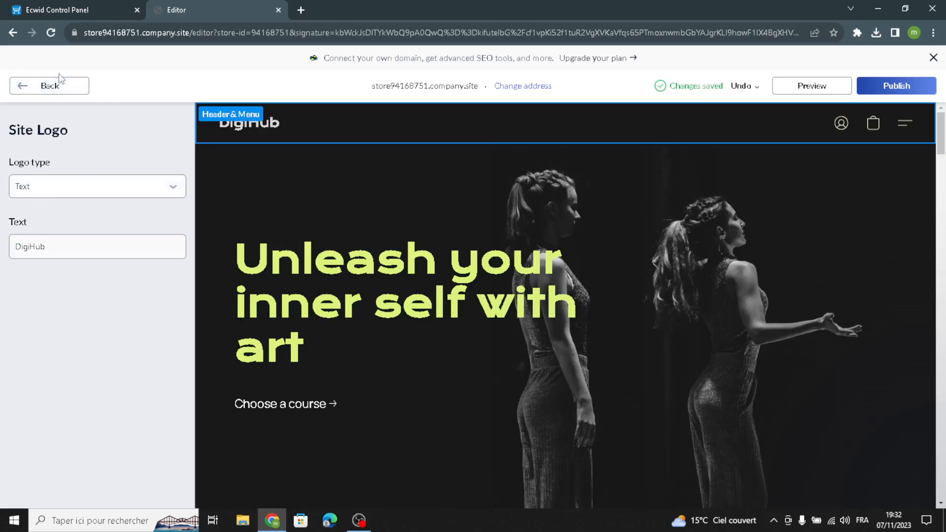
click(65, 94)
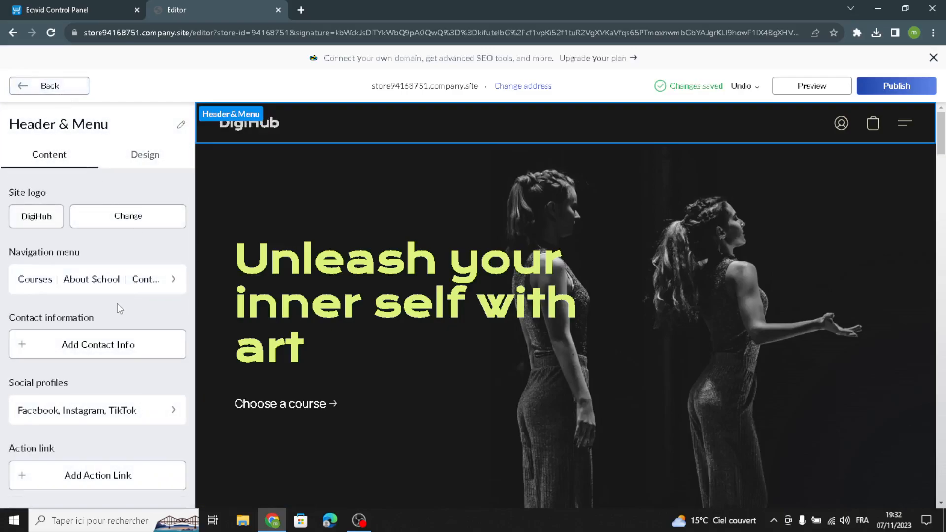
click(136, 270)
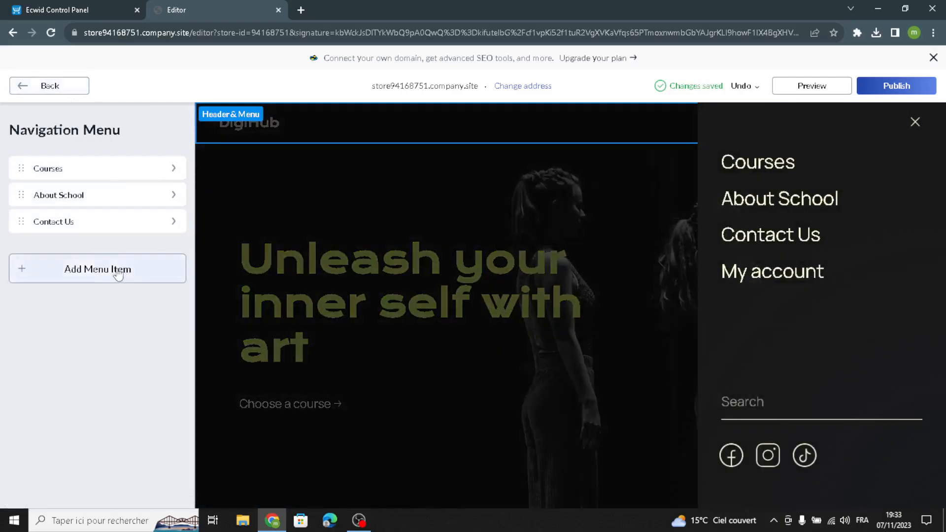
click(56, 87)
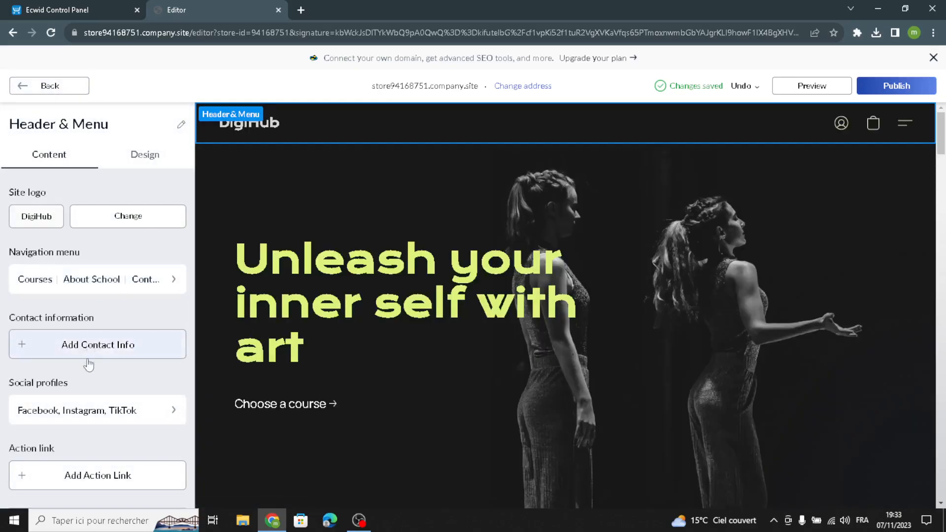
scroll(106, 276, down, 1)
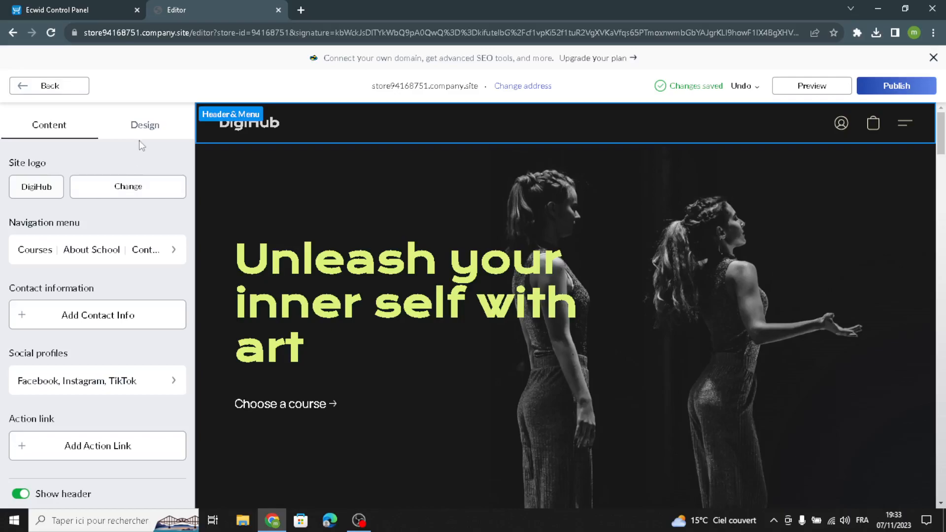
click(144, 129)
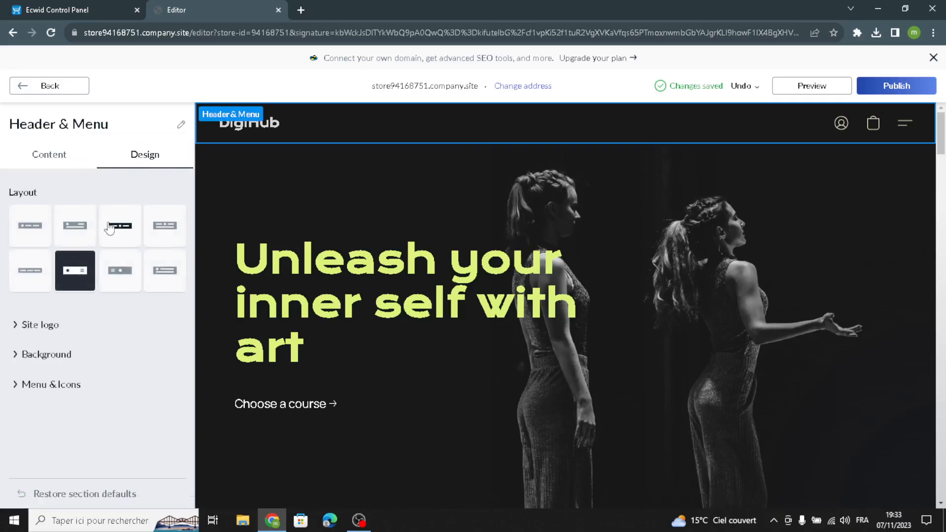
click(33, 91)
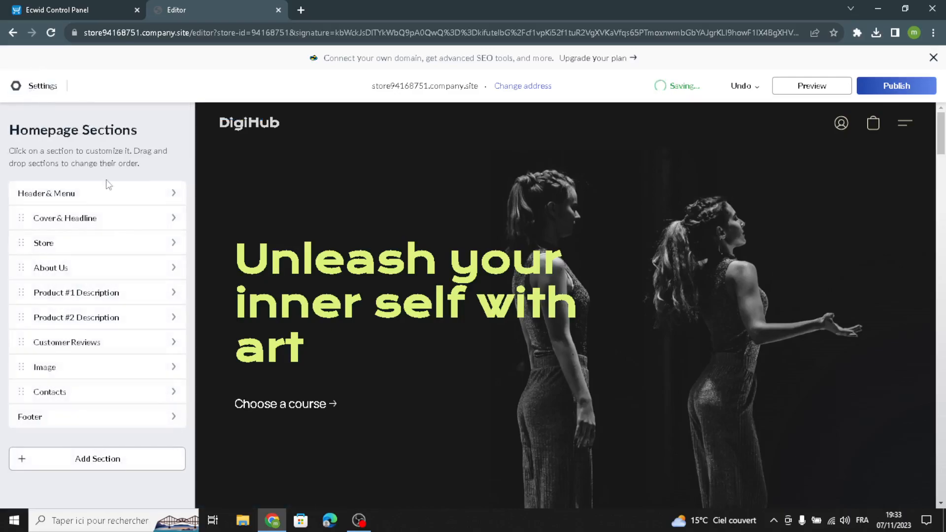
Step: Change the Header & Menu layout to the one with menu links before a centred logo and the icons after it
click(98, 199)
click(143, 159)
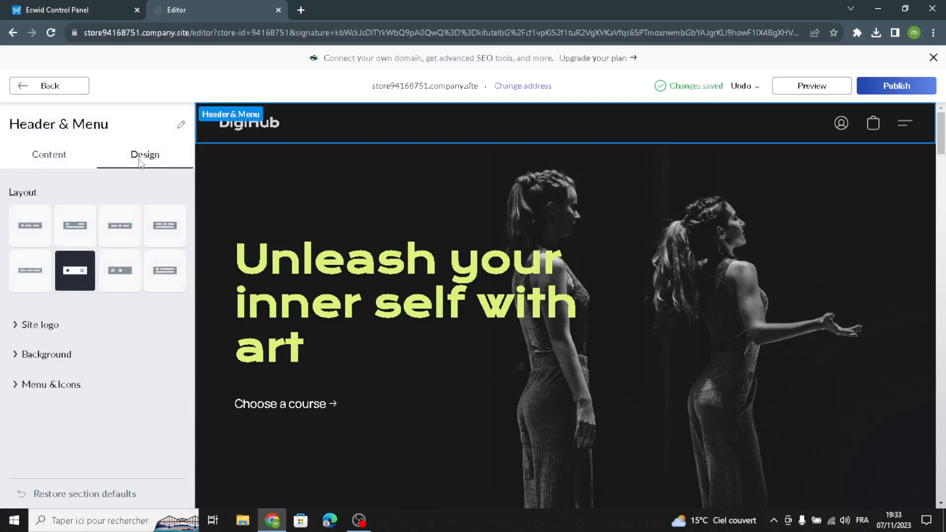
click(122, 230)
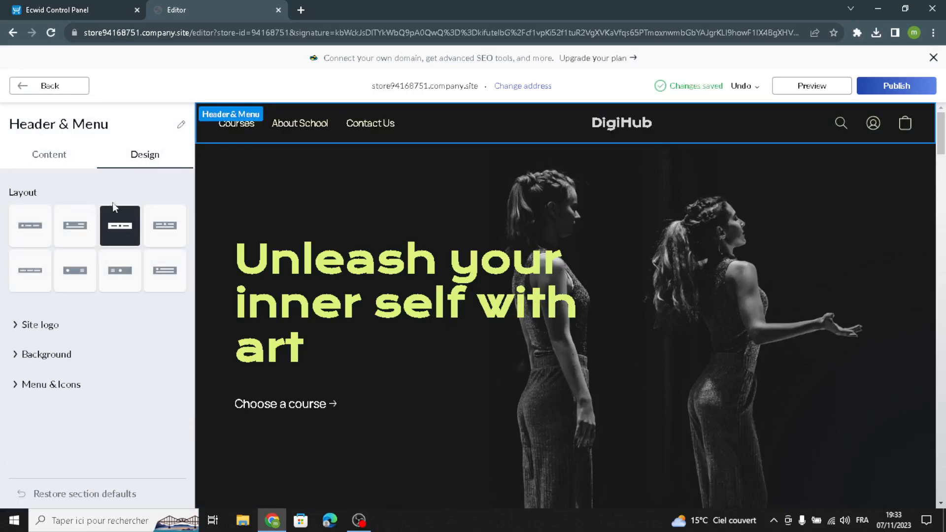
click(168, 291)
Step: Style the site logo text with the Alice font at size 24 and add a frame outline around it
click(20, 324)
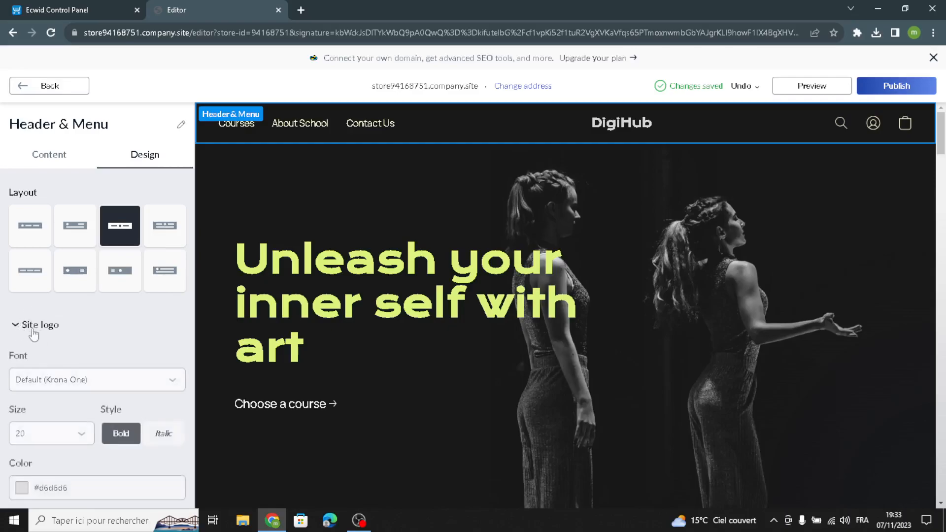
click(31, 393)
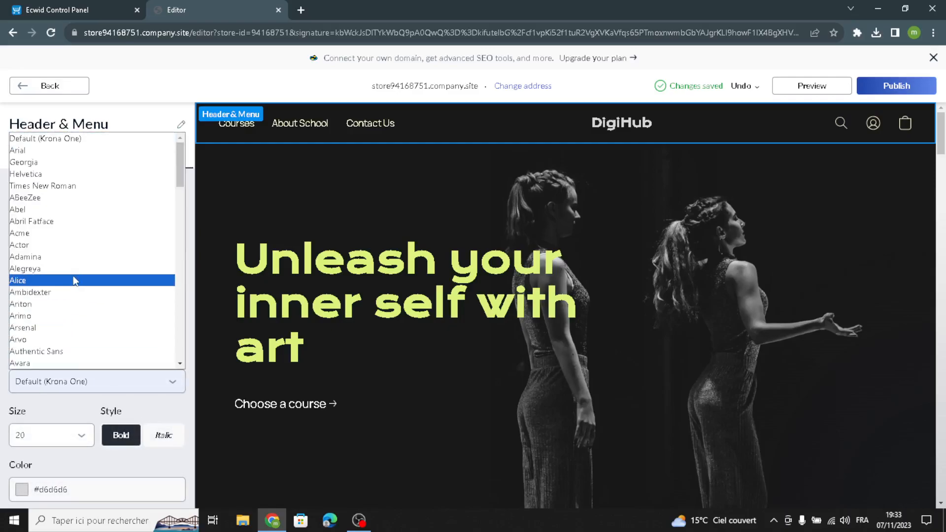
click(74, 280)
scroll(143, 450, down, 2)
click(79, 317)
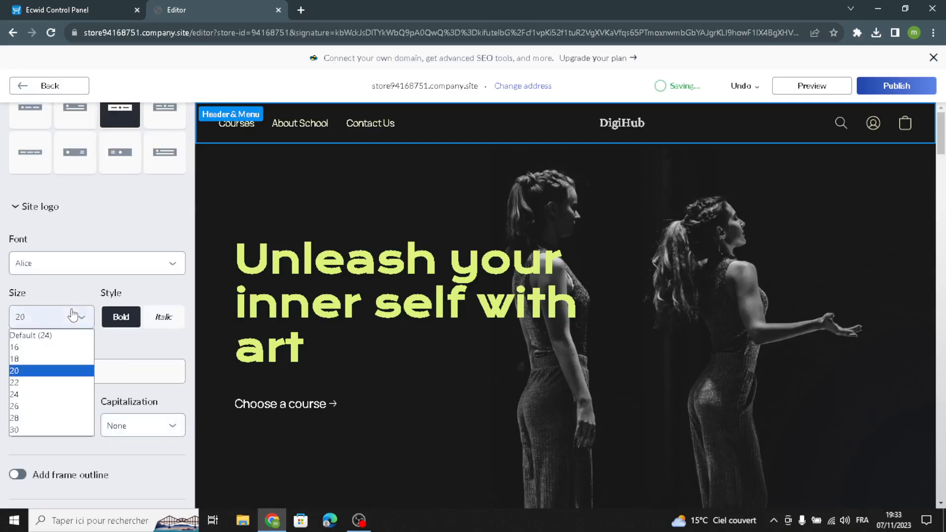
click(40, 394)
click(18, 474)
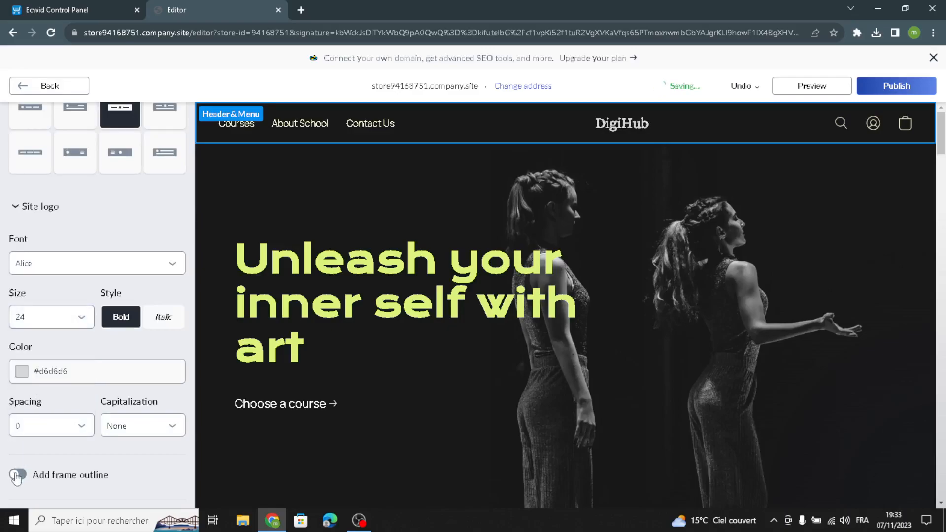
scroll(103, 318, up, 2)
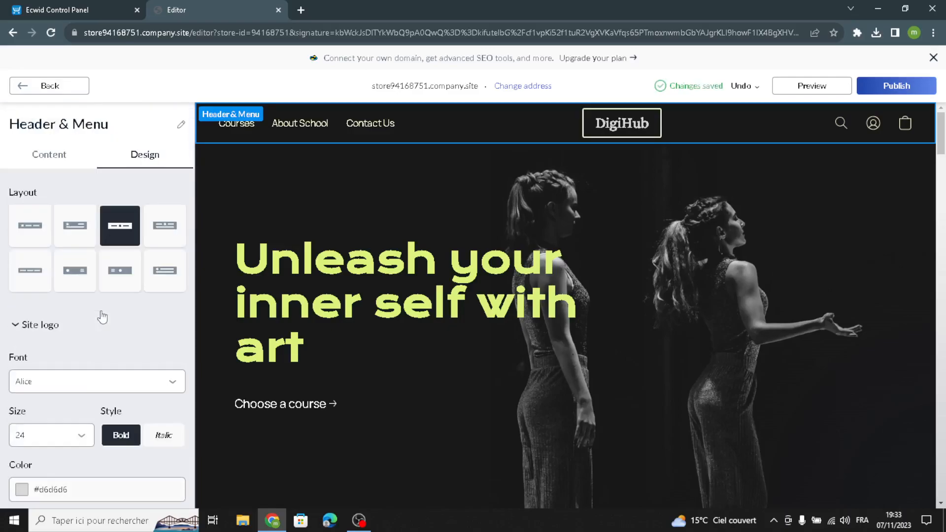
click(35, 92)
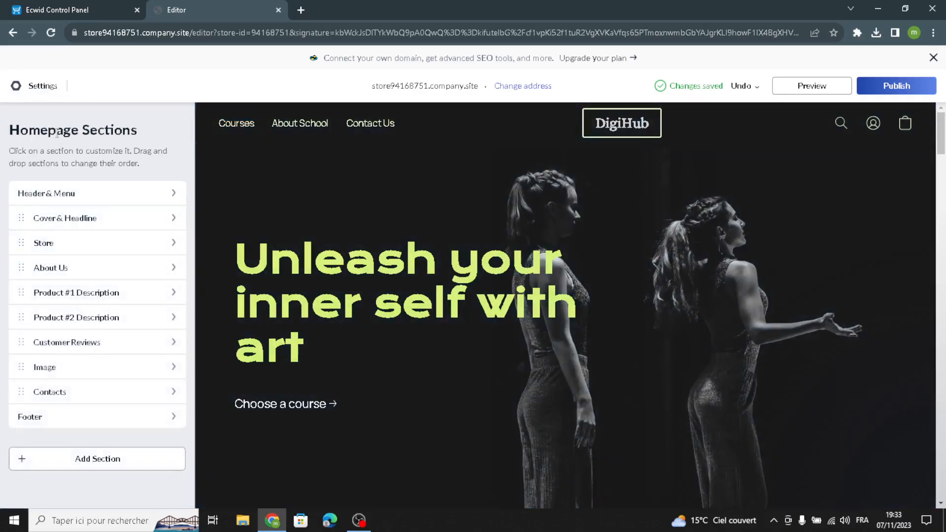
Step: Replace the title in the Cover & Headline section with "DigiHub"
click(57, 217)
click(53, 213)
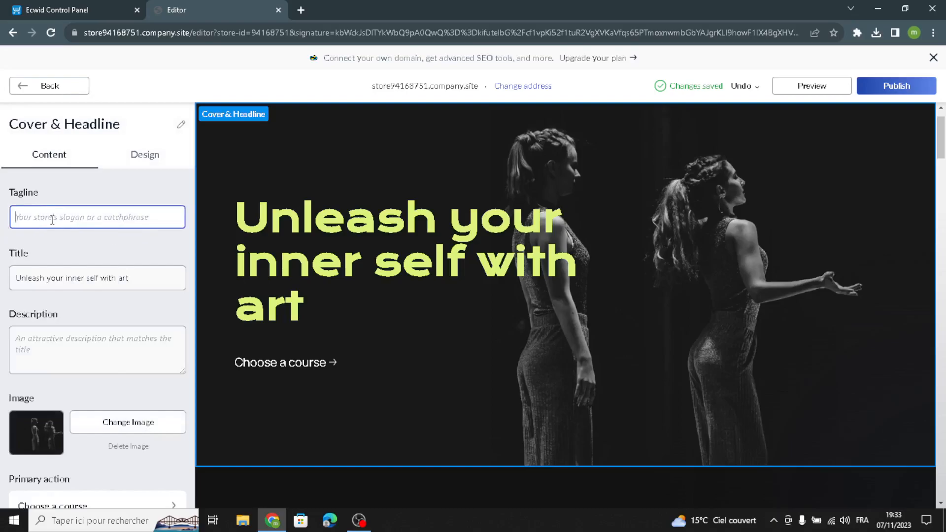
drag(150, 282, 3, 257)
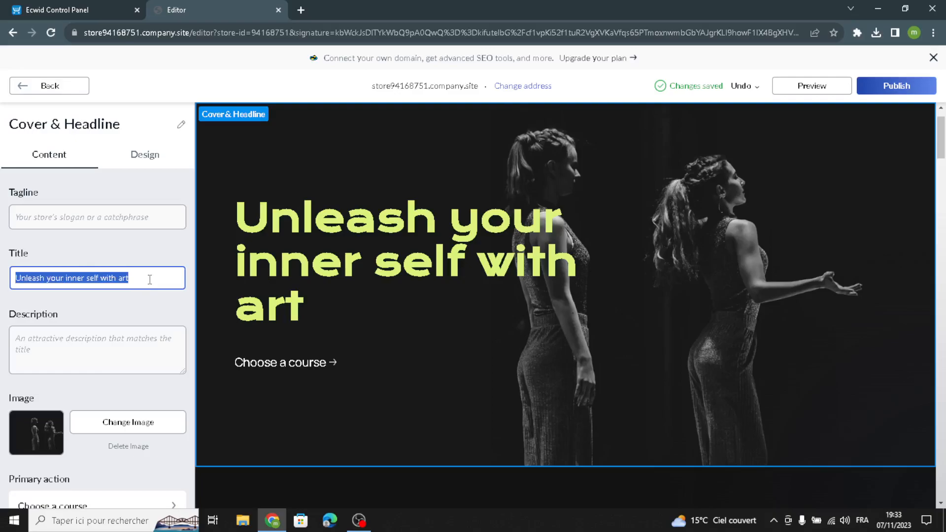
text(DigiHub)
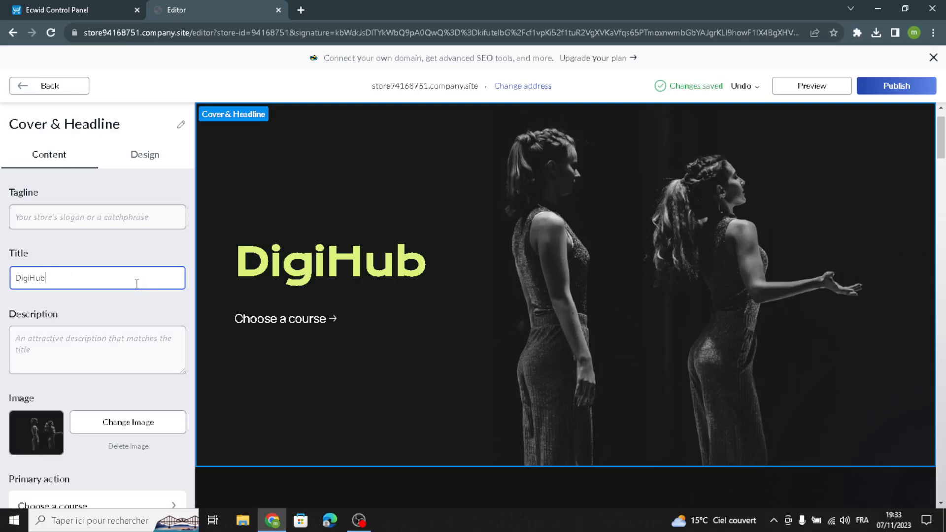
Step: Fill in the Cover & Headline description with "Welcome to our site for digital products and service."
click(80, 343)
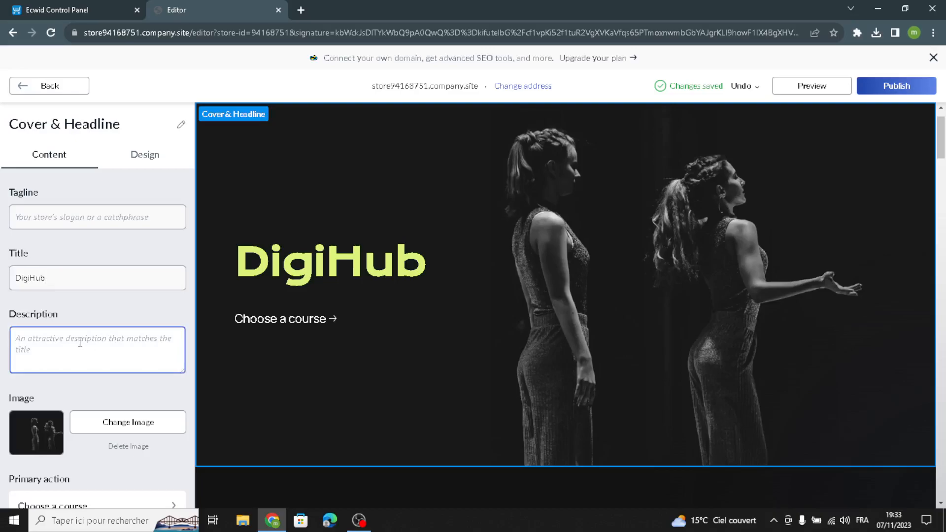
text(W)
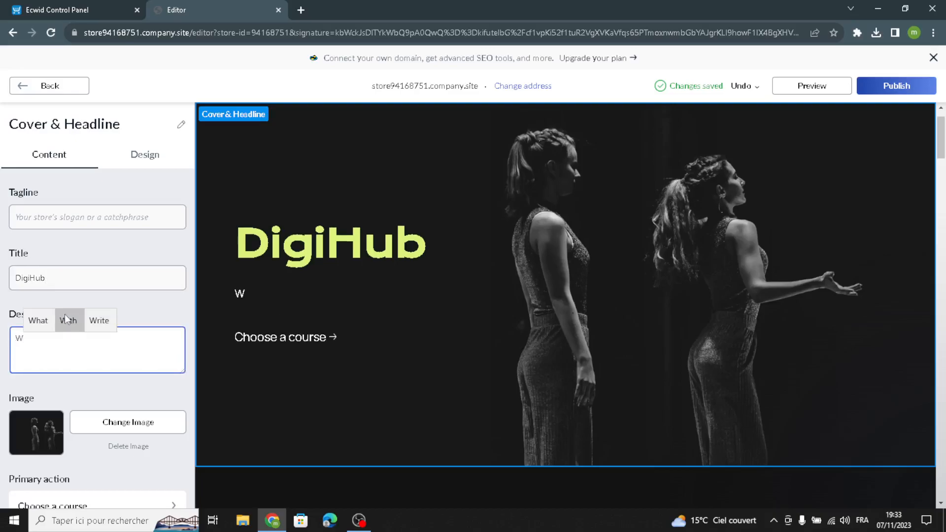
text(elcome to)
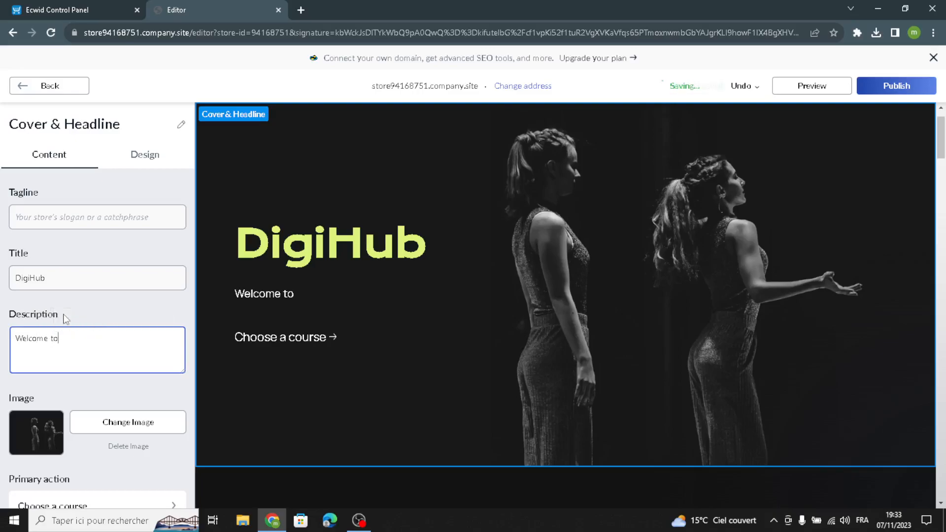
text( our )
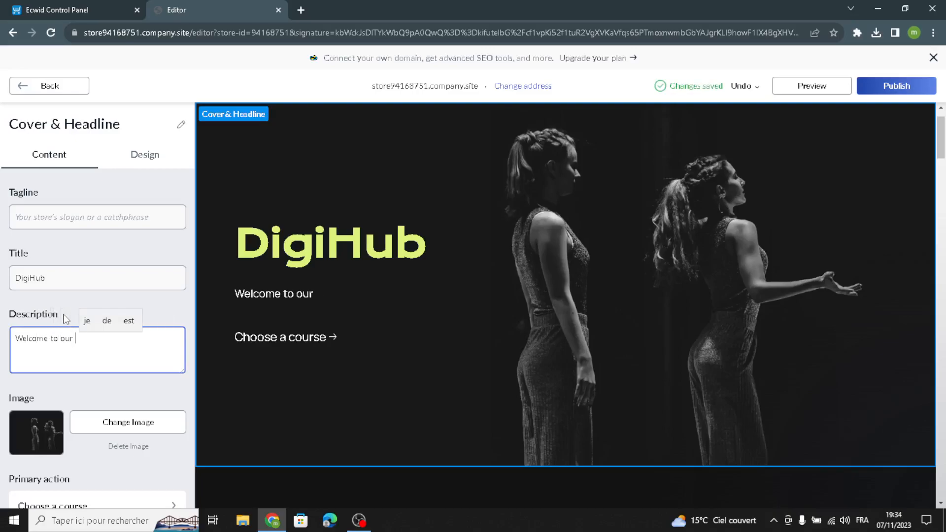
text(site for)
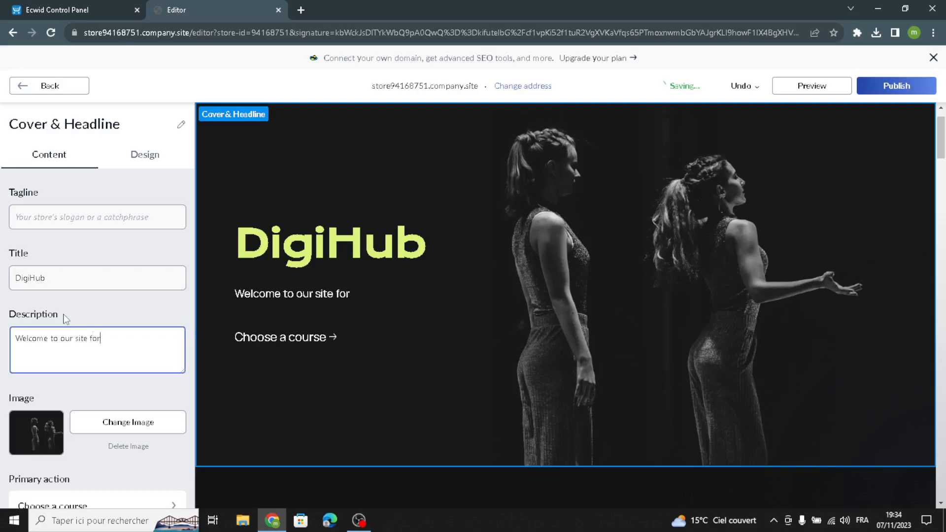
text( digit)
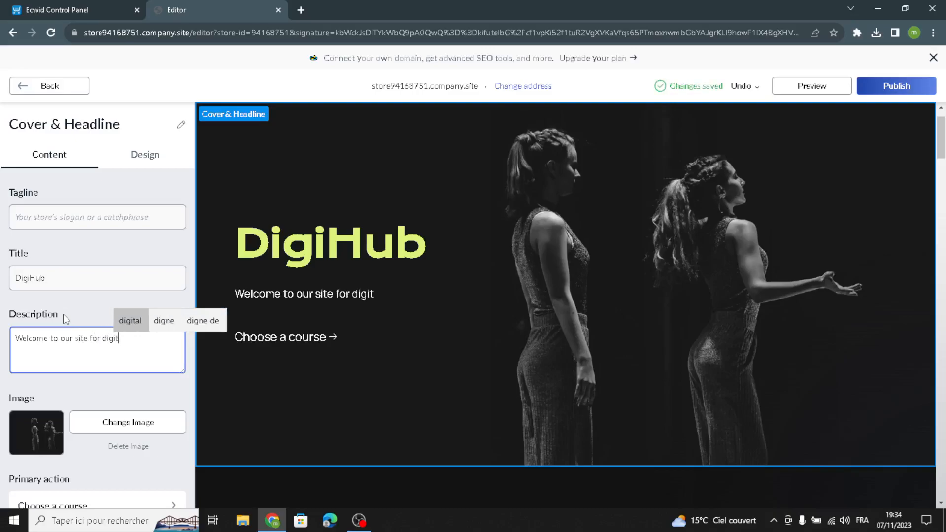
text(al pr)
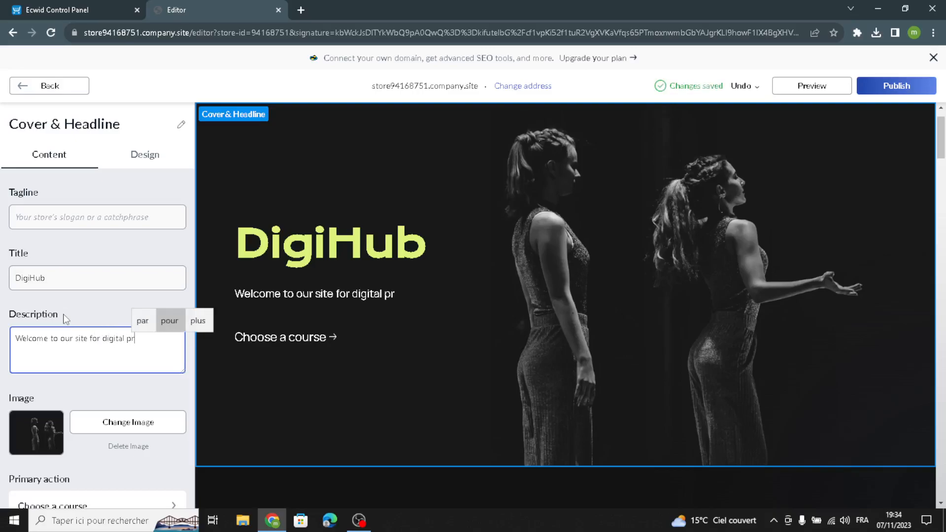
text(oducts)
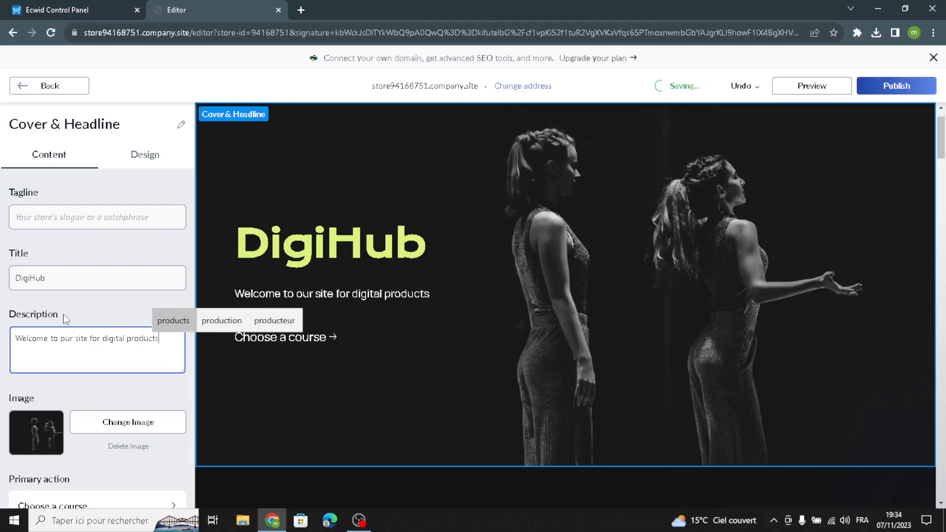
text( and ser)
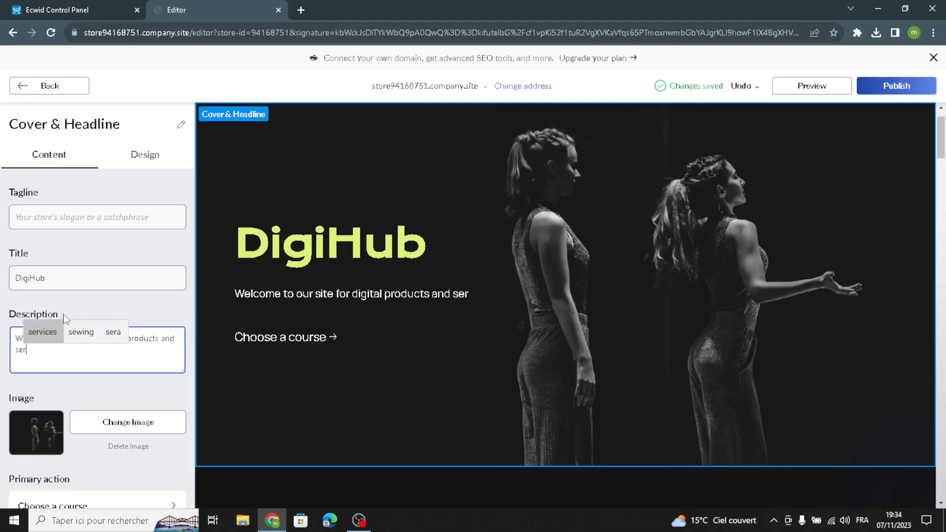
text(vices)
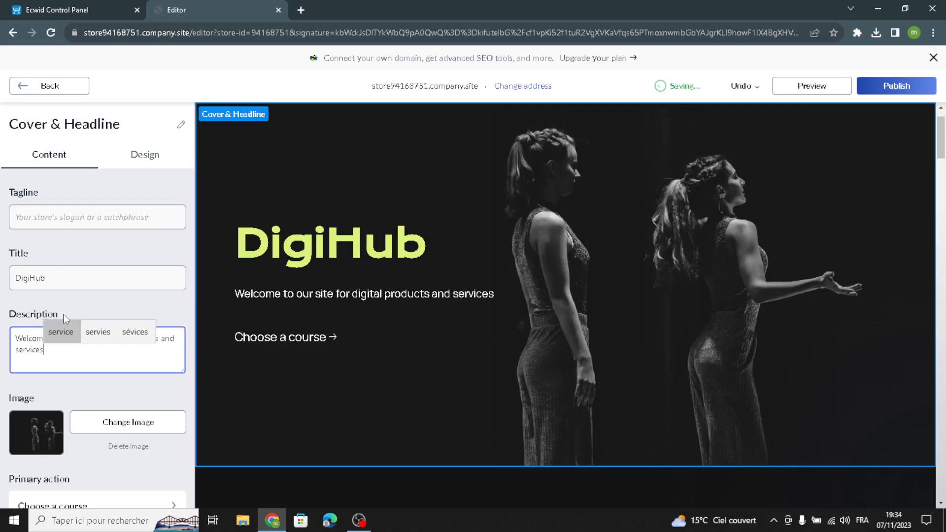
key(Return)
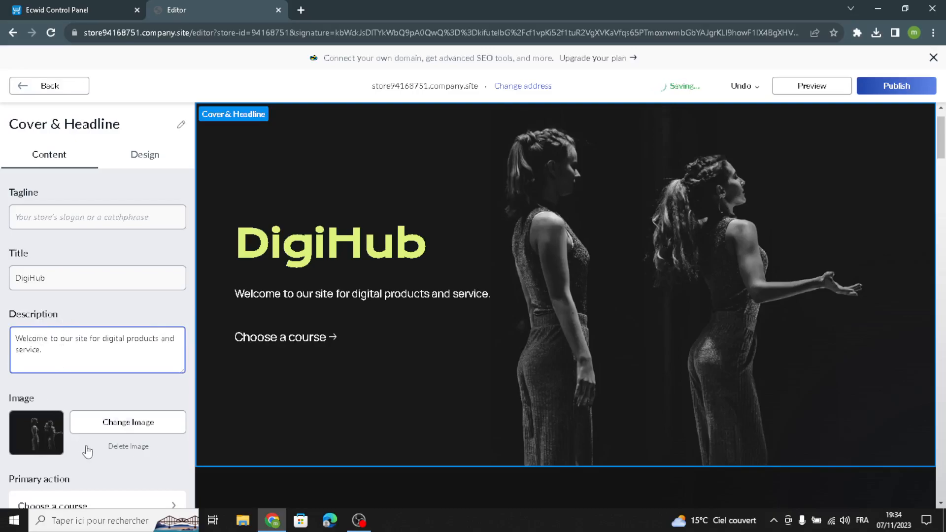
Step: Change the Cover & Headline layout to the one with the text beside a separate image block, and return to the homepage sections
click(142, 152)
click(121, 229)
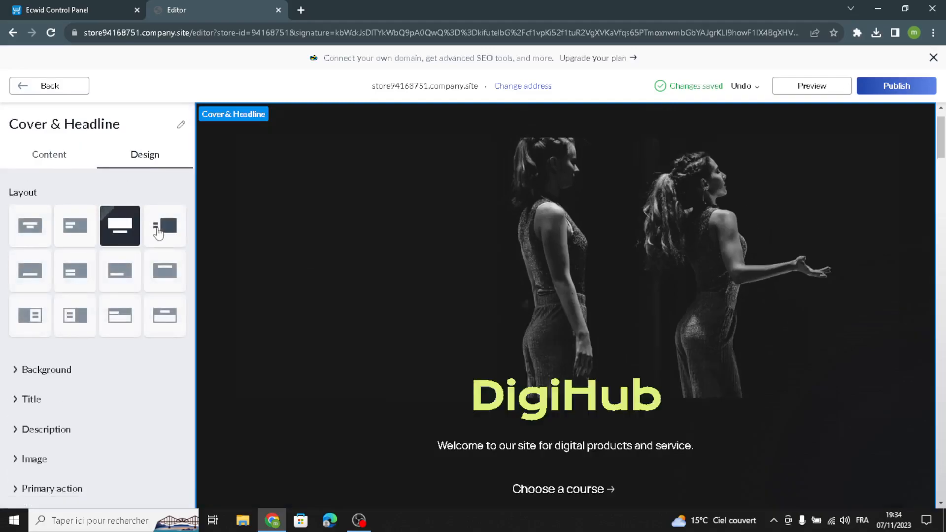
click(157, 233)
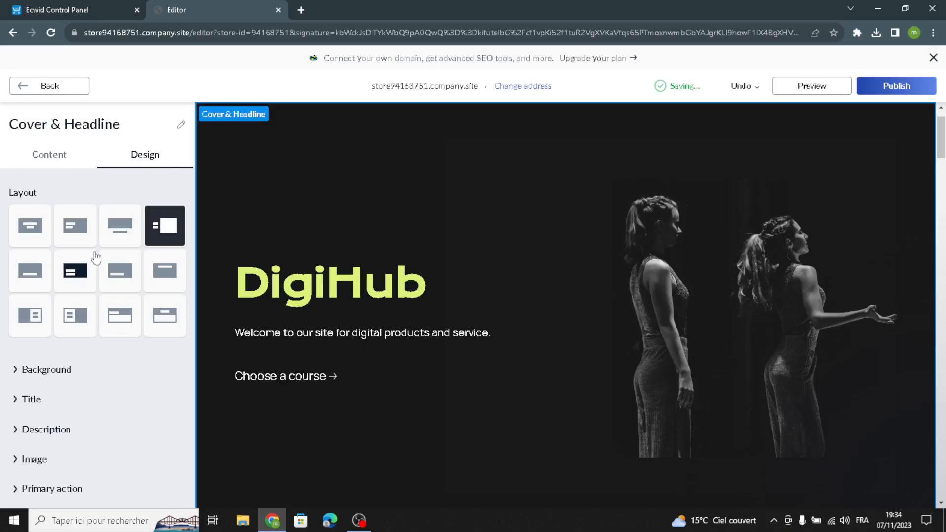
click(42, 87)
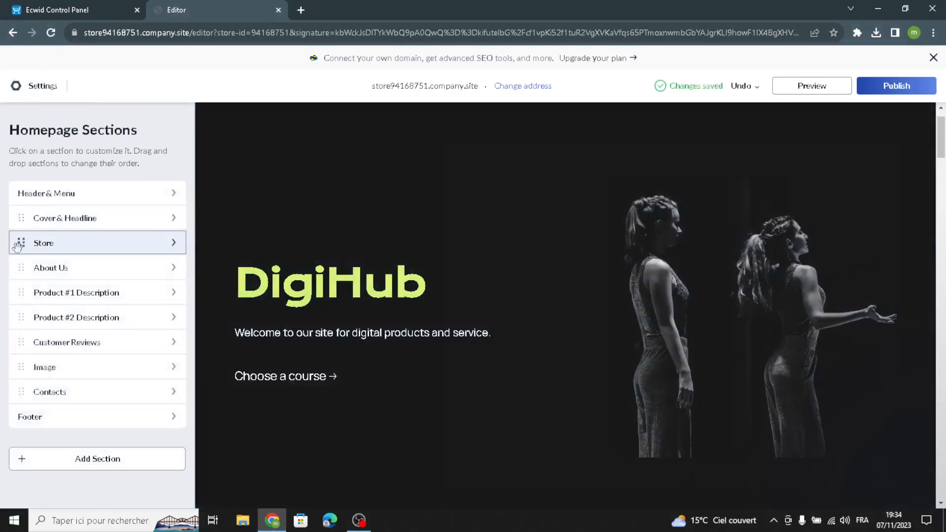
Step: Check the Store section, switch to the Ecwid Control Panel, and examine the name, REF and price fields of a blank new product
click(52, 241)
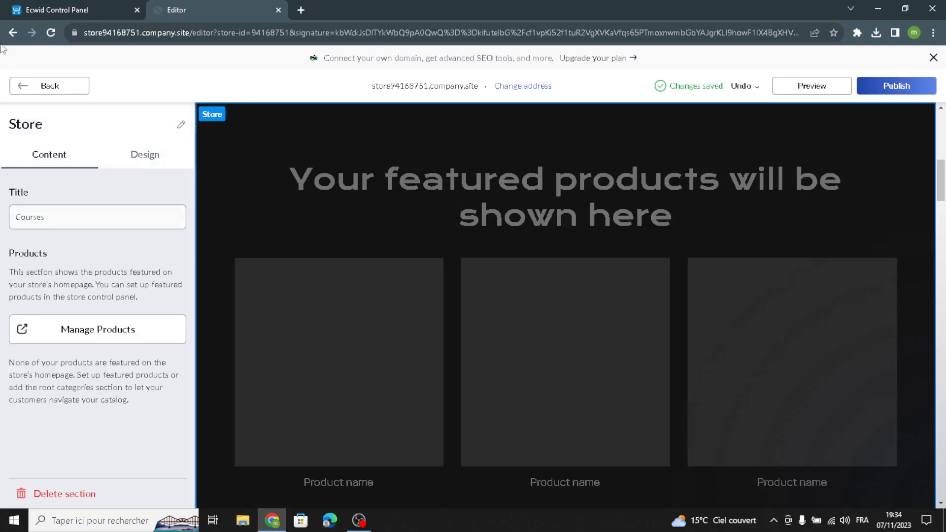
click(25, 9)
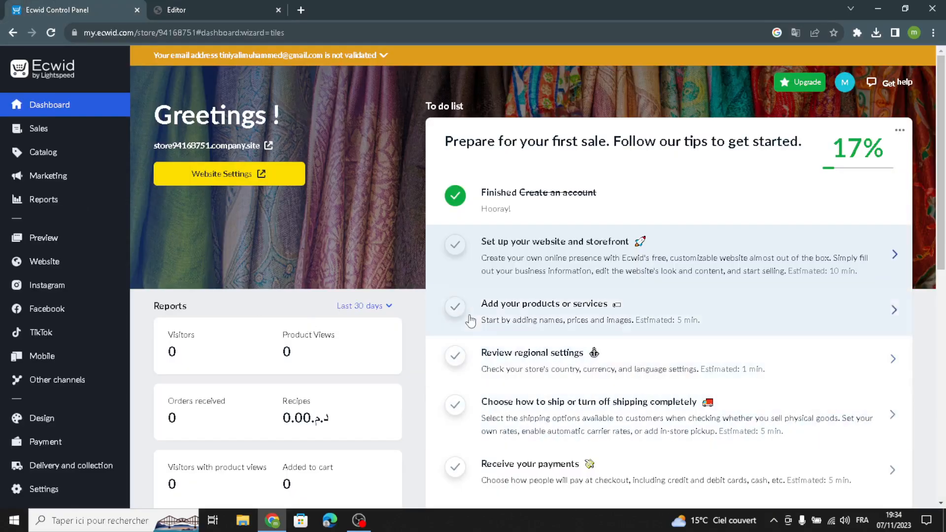
click(535, 314)
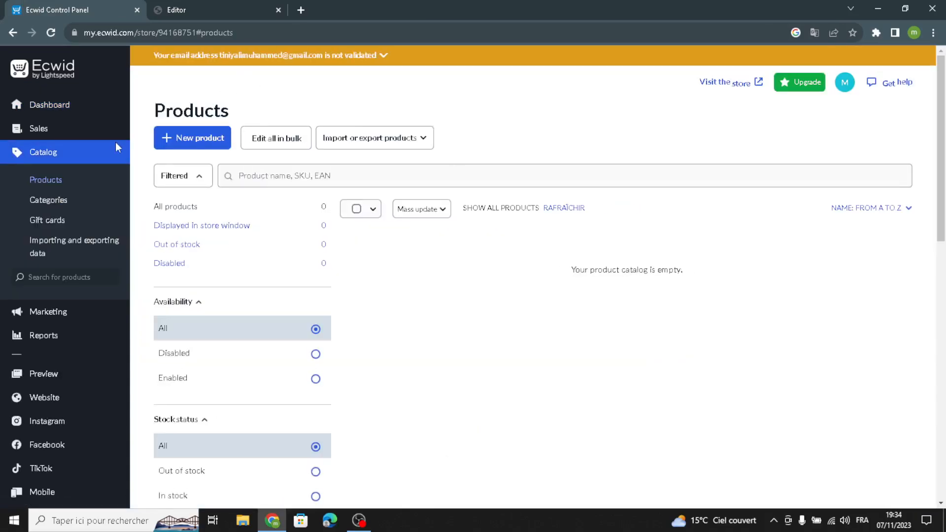
click(173, 144)
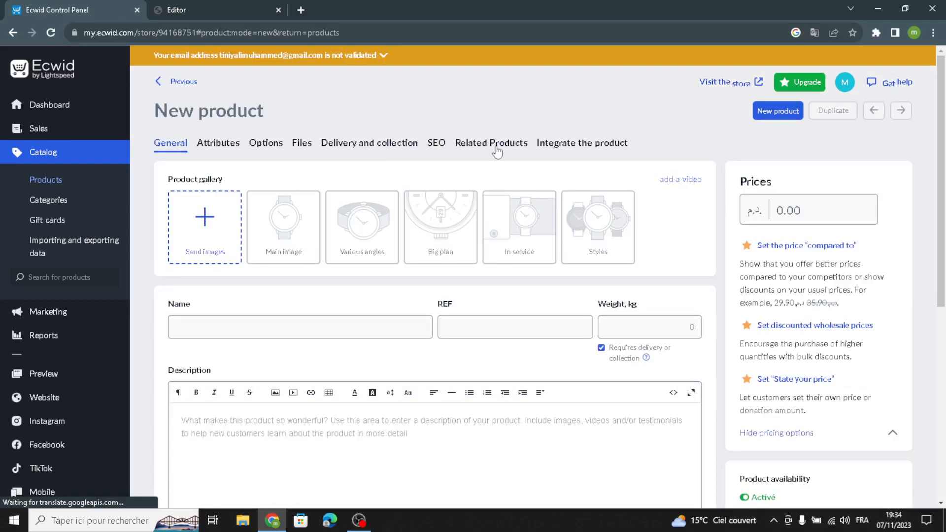
click(218, 332)
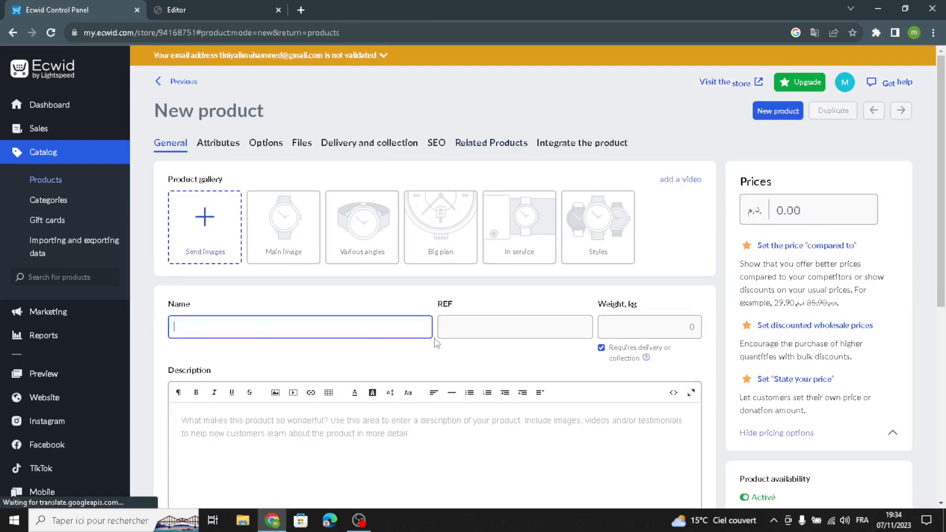
click(443, 327)
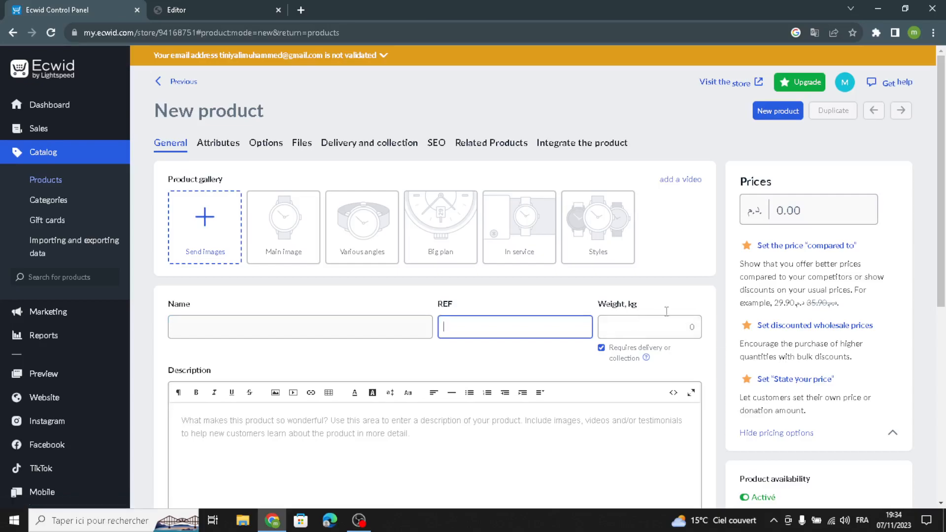
click(721, 284)
click(786, 211)
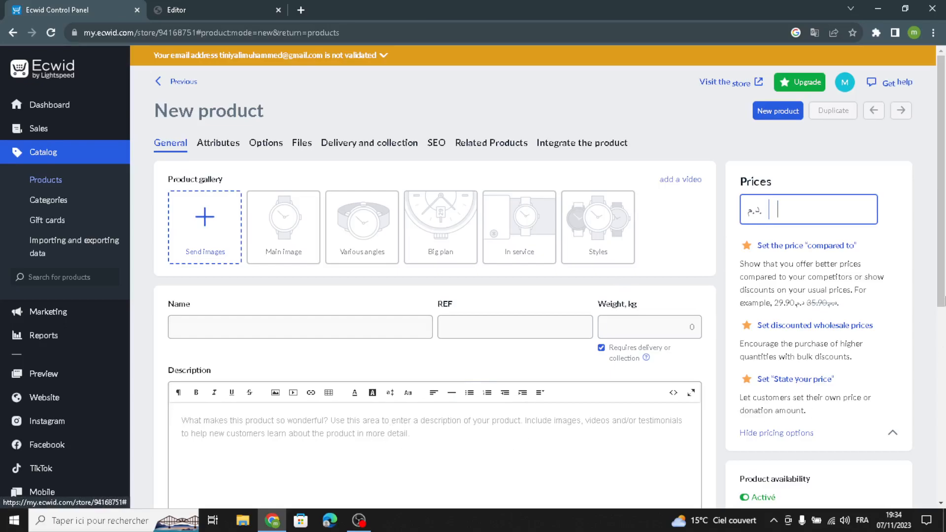
Step: Switch back to the website editor and examine the Store section's background and title design settings
click(224, 2)
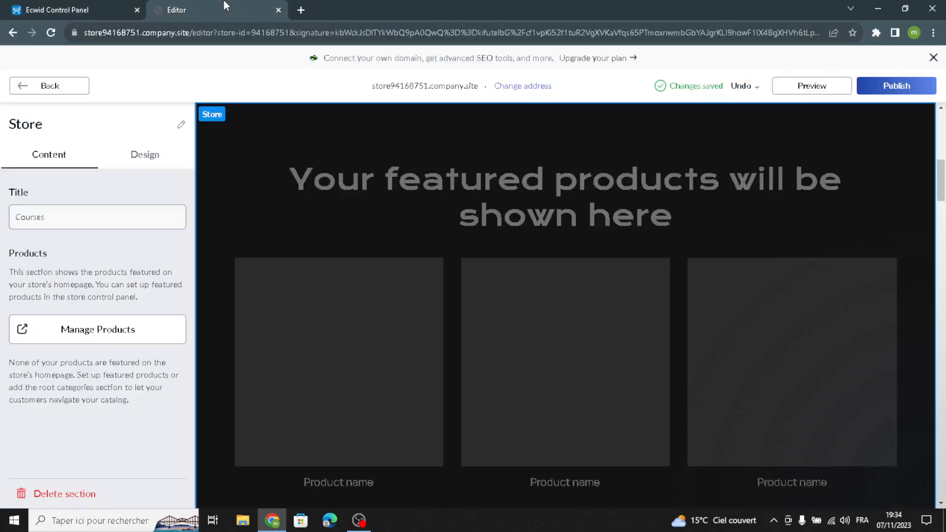
click(145, 155)
click(74, 202)
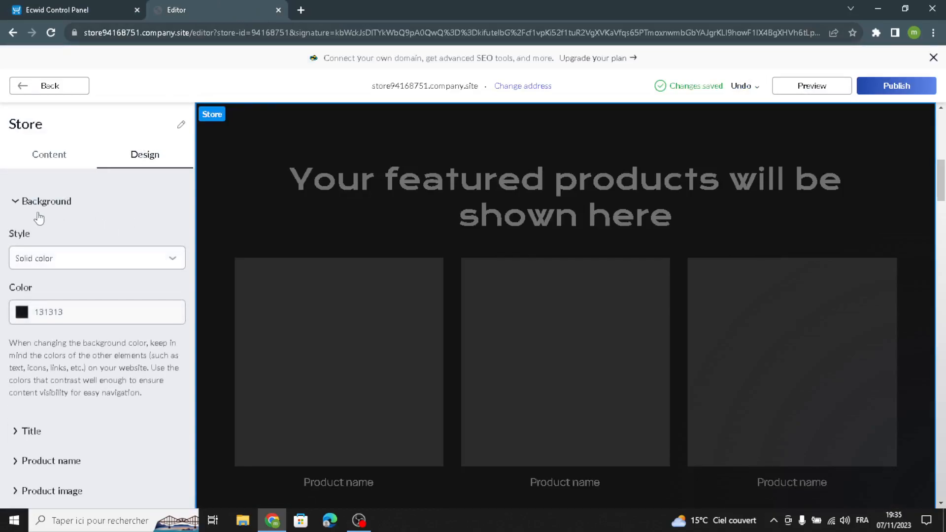
scroll(44, 365, down, 1)
click(39, 372)
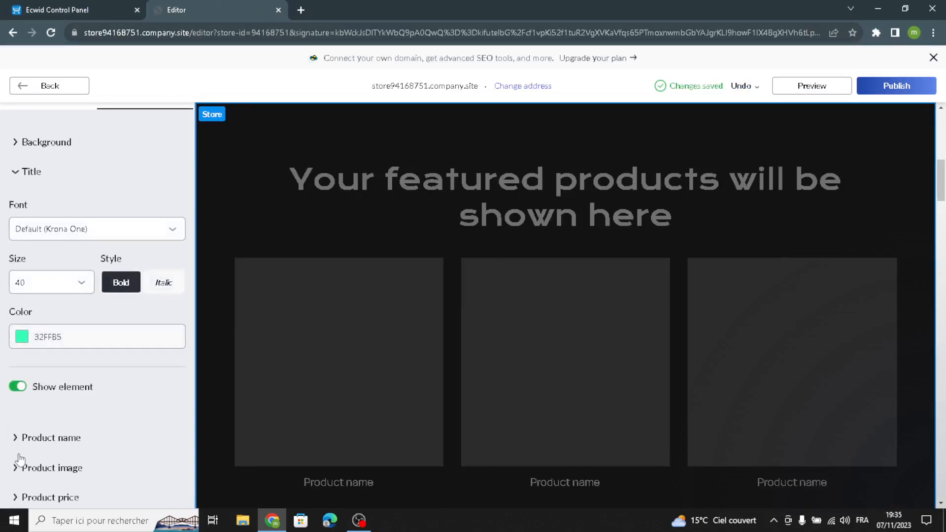
scroll(22, 460, down, 2)
scroll(49, 394, up, 3)
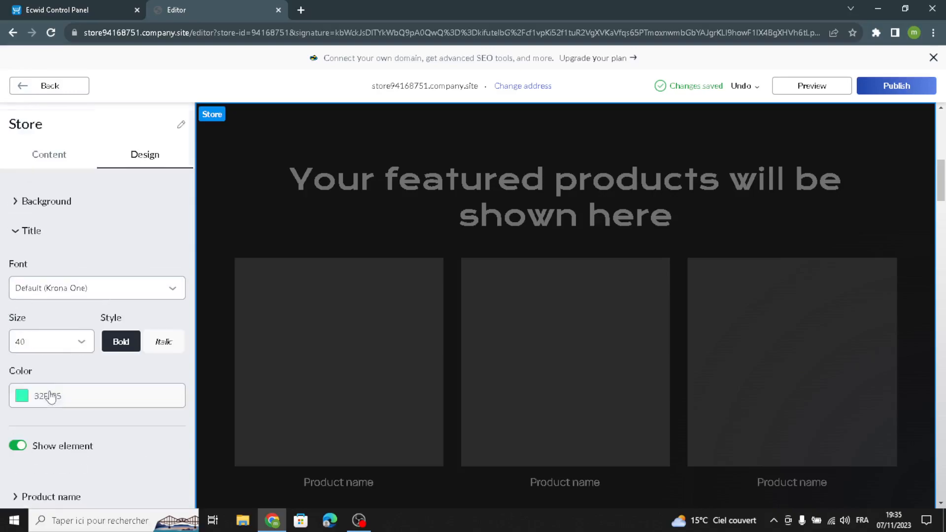
click(61, 87)
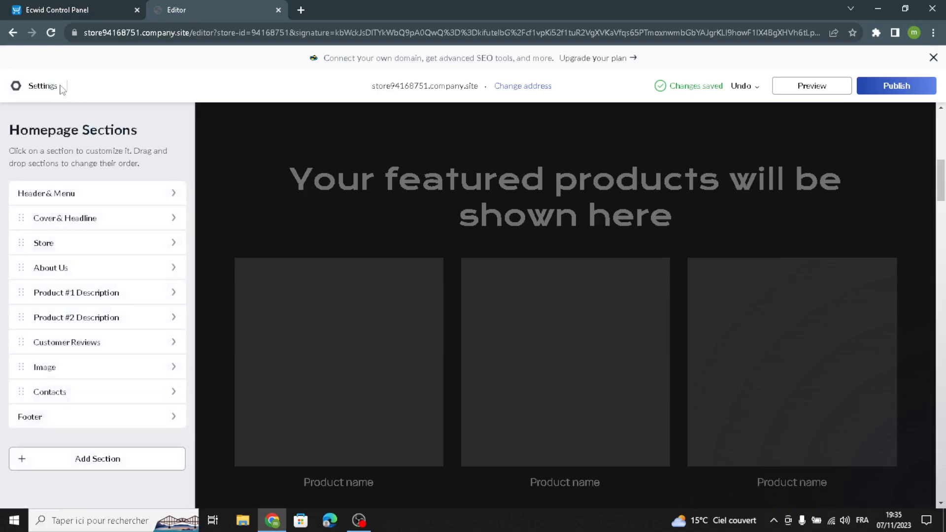
Step: Change the About Us section layout to the third option, with the title above a narrower text column
click(51, 269)
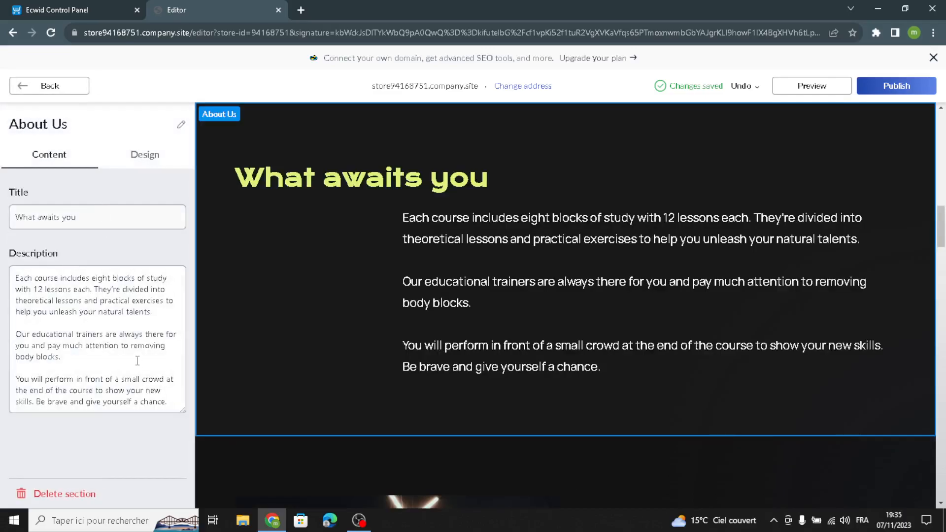
drag(169, 403, 2, 182)
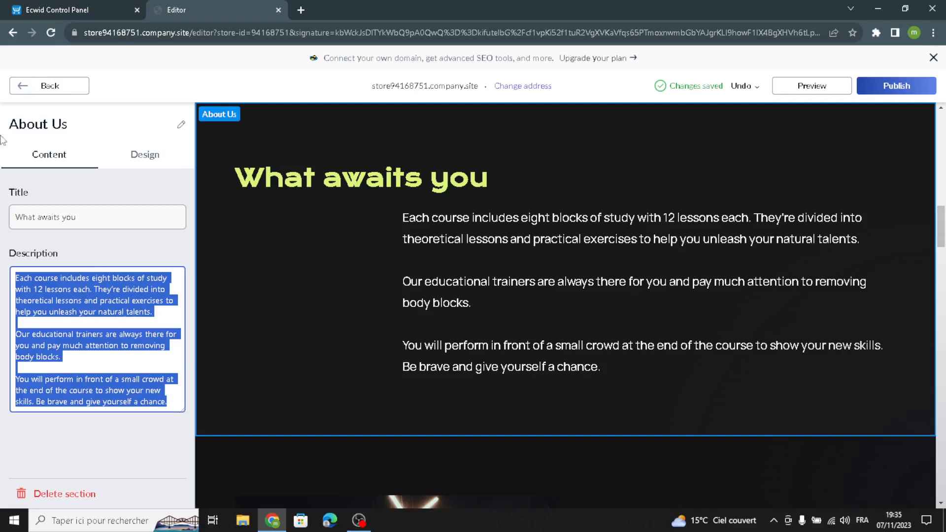
click(131, 155)
click(30, 225)
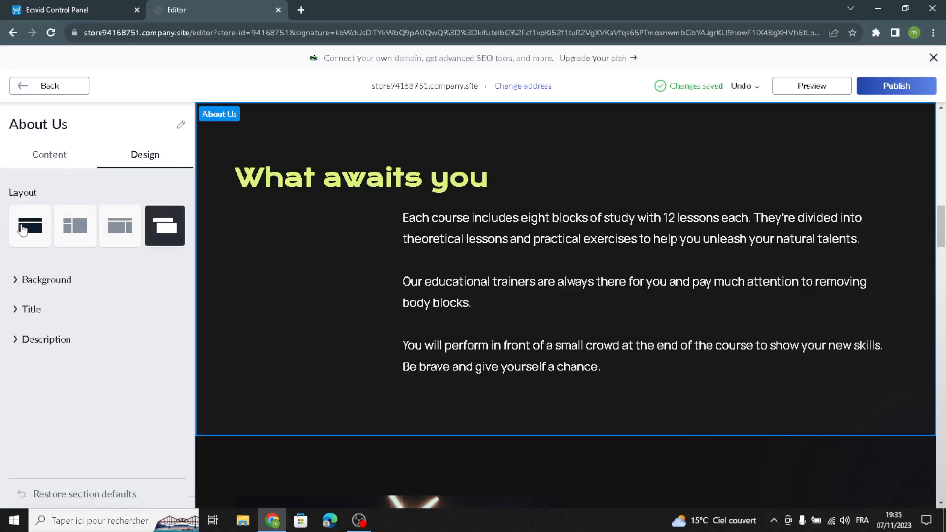
click(69, 234)
click(129, 232)
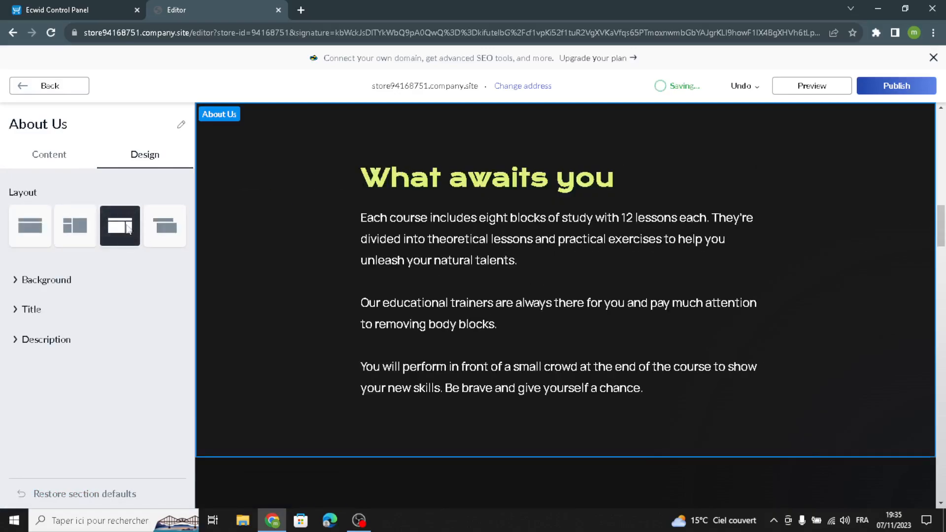
click(50, 86)
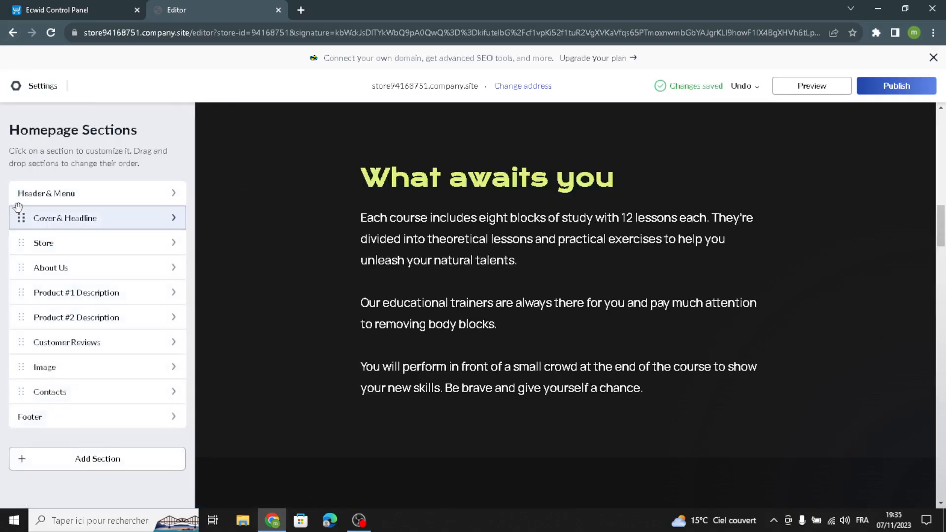
Step: Change the Product #1 Description layout to the one with centred text in a sidebar panel before the image
click(30, 294)
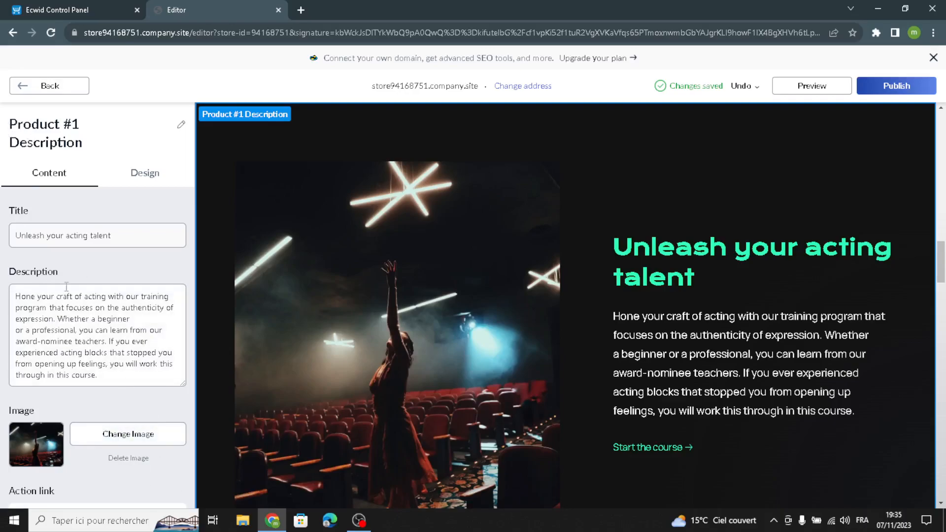
click(134, 177)
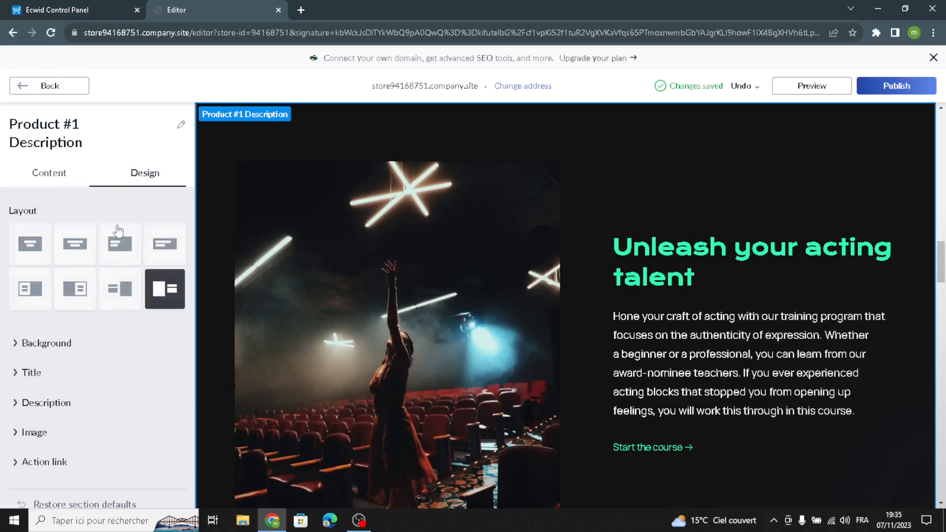
click(34, 244)
click(60, 245)
click(120, 244)
click(30, 289)
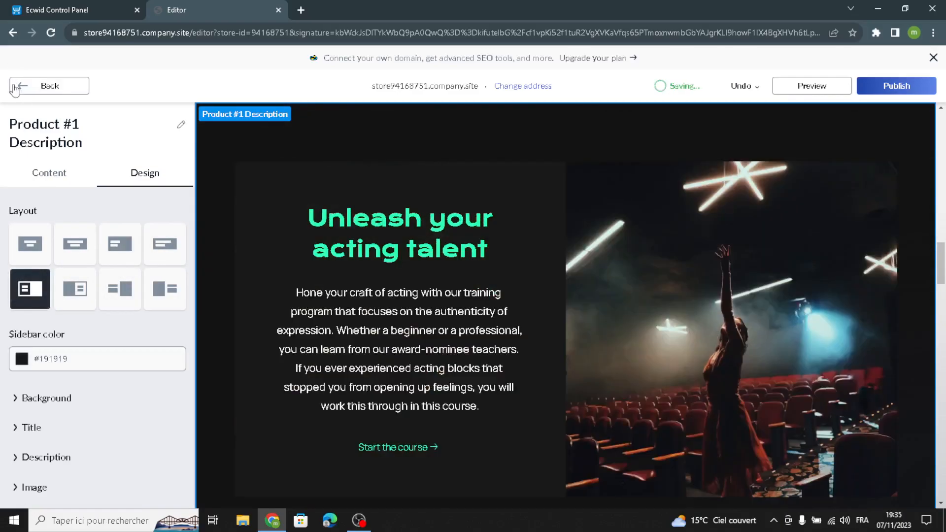
click(17, 85)
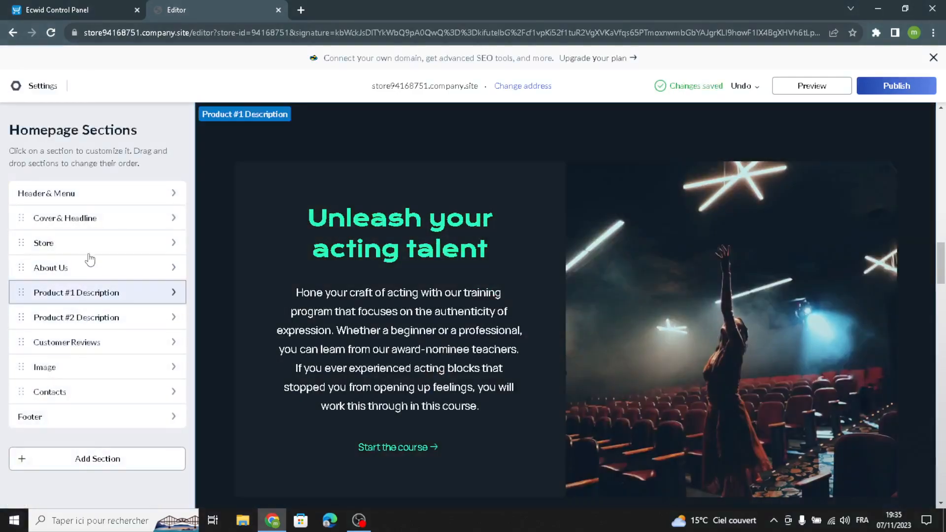
Step: Open the Cover & Headline section, switch to a new browser tab, and search Google Images for "digital products and services"
click(92, 219)
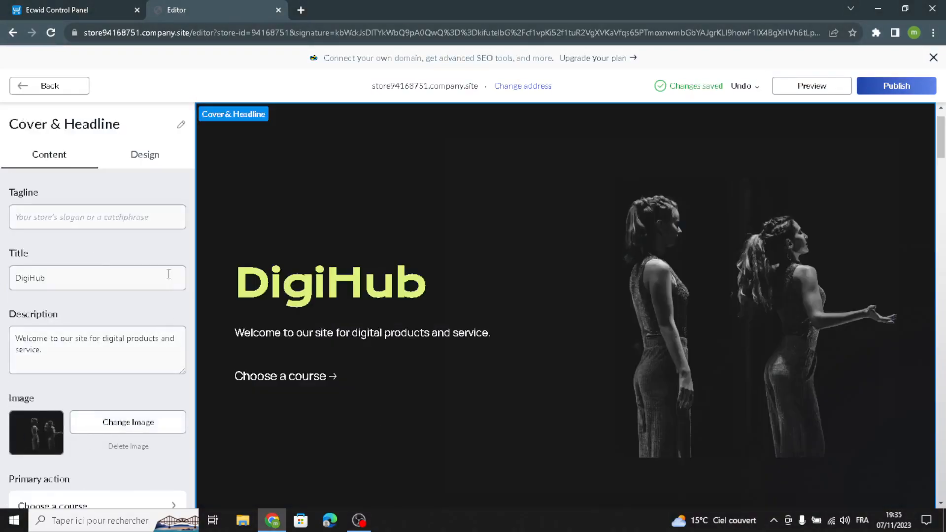
click(300, 10)
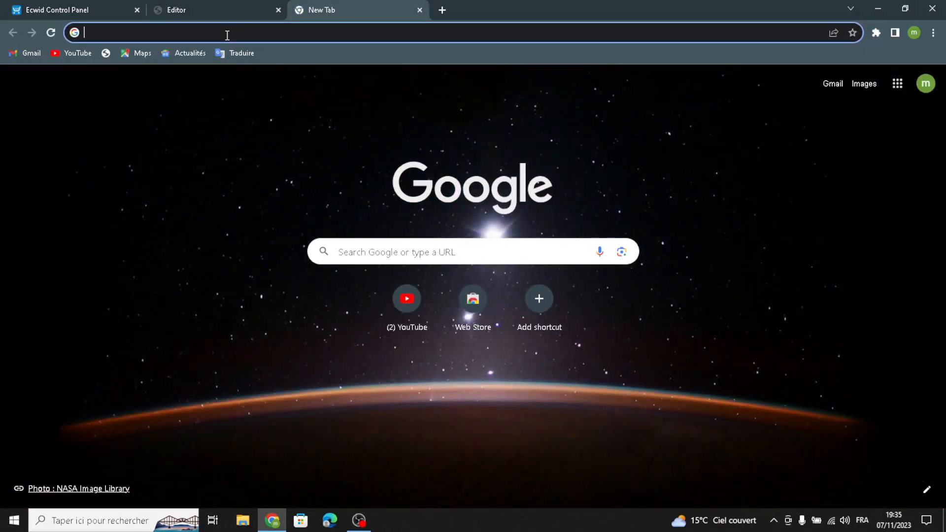
click(227, 35)
text(digitz)
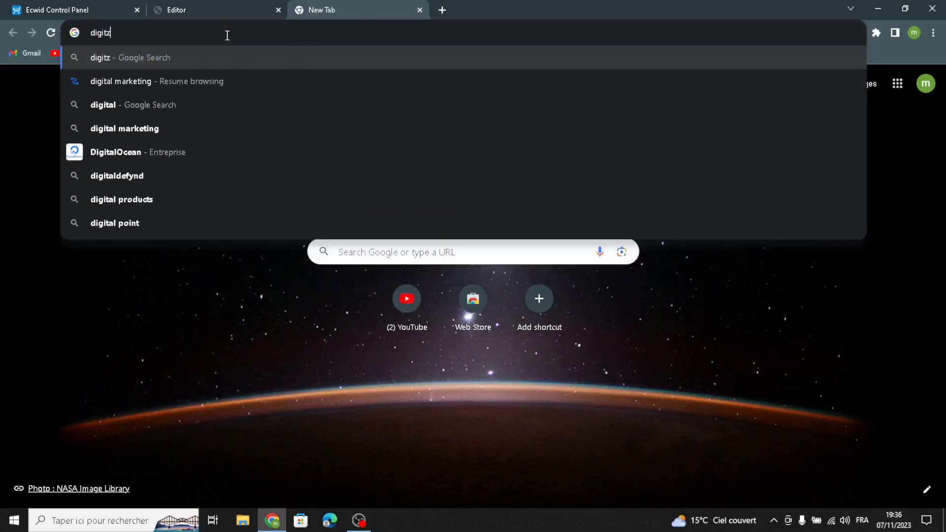
key(BackSpace)
text(a)
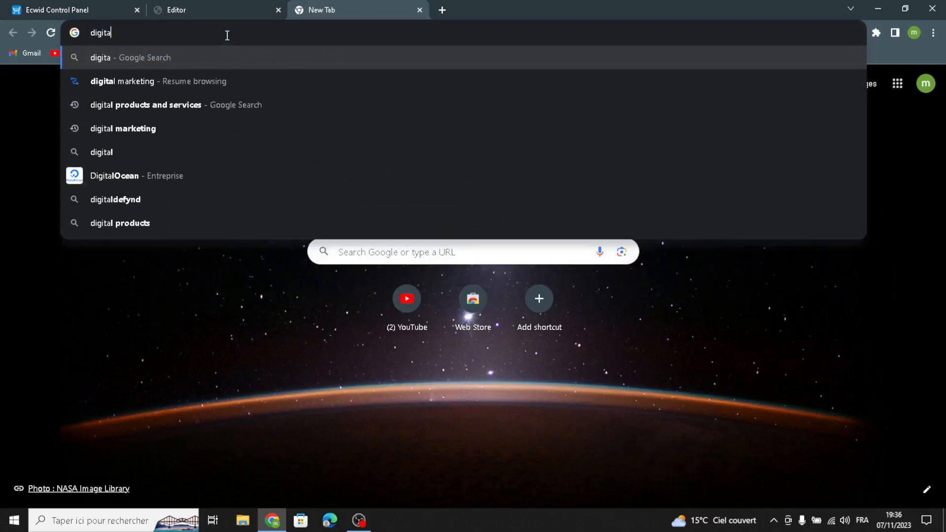
click(210, 102)
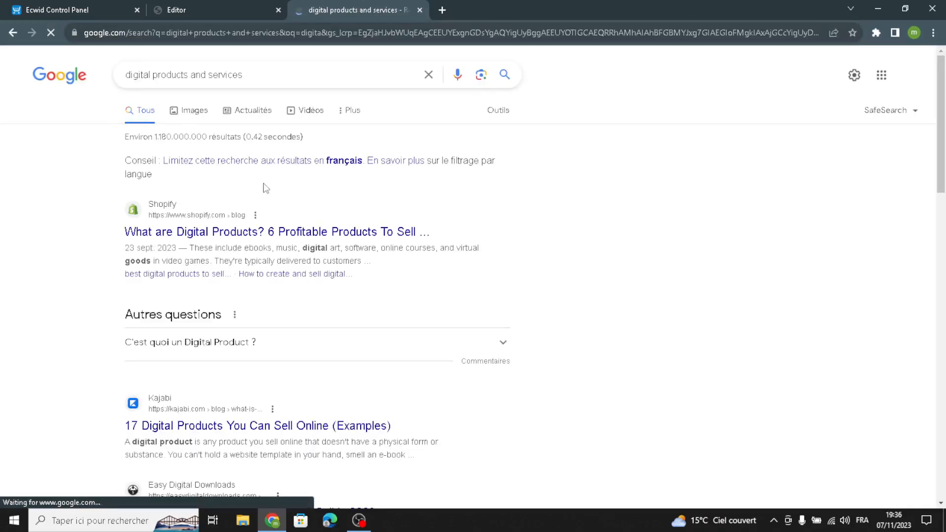
scroll(317, 261, down, 3)
scroll(320, 281, up, 3)
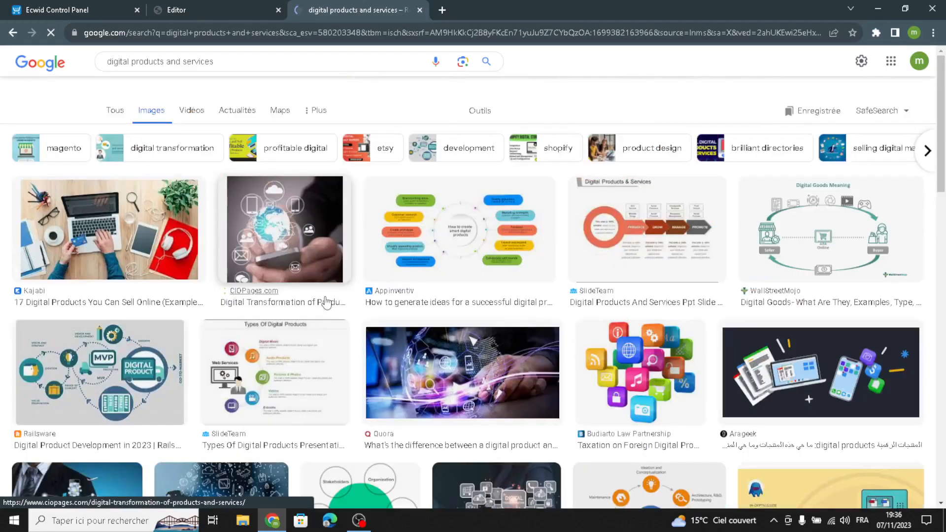
Step: Find the Innominds picture of two people with a laptop and save it as Digital-Products-and-Solutions.webp in the Téléchargements folder
scroll(560, 312, down, 10)
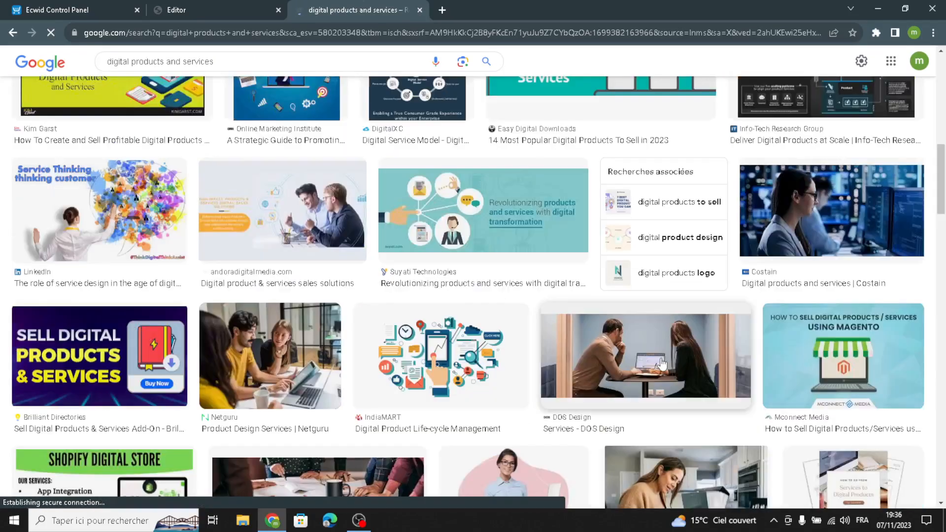
scroll(662, 364, down, 10)
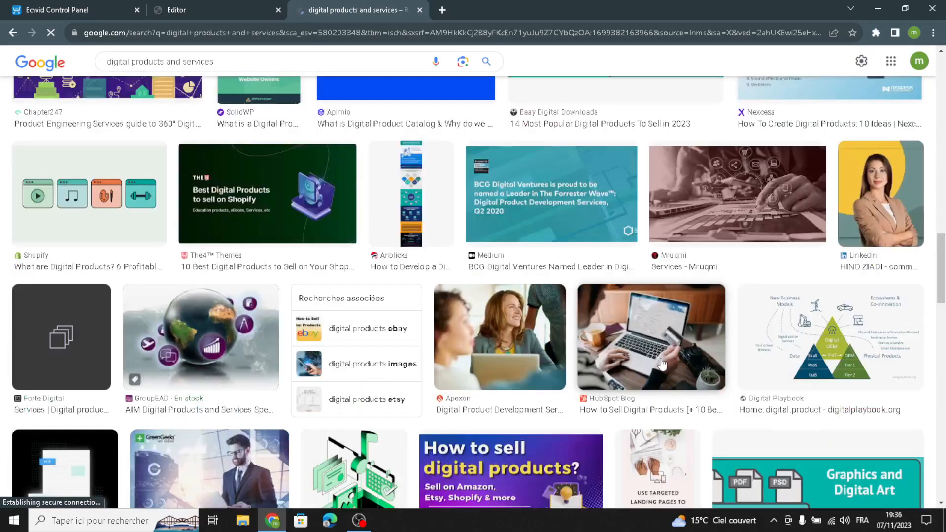
scroll(662, 363, down, 5)
scroll(661, 363, down, 5)
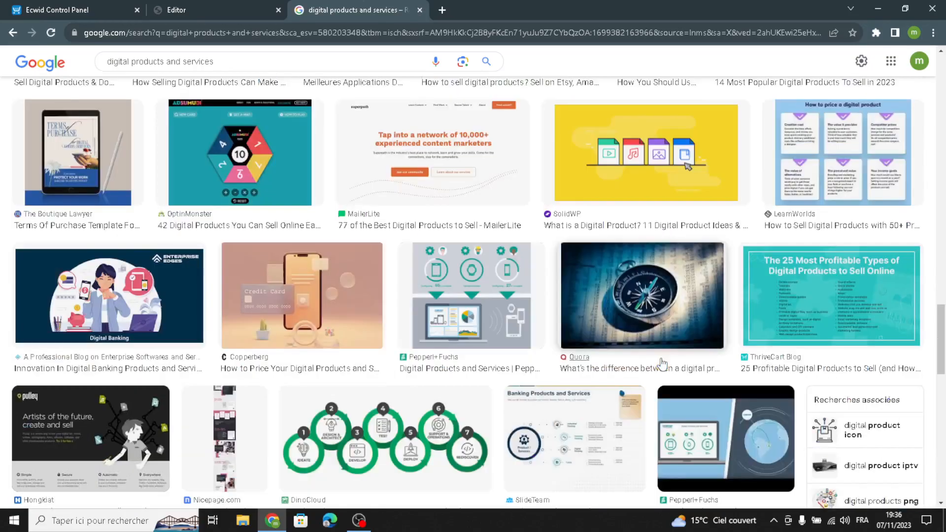
scroll(662, 363, down, 6)
scroll(662, 363, down, 7)
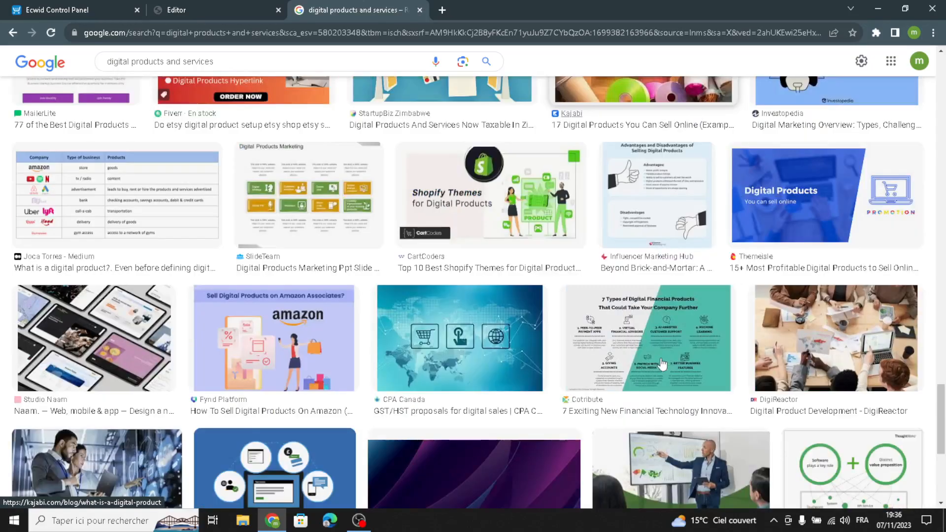
scroll(662, 363, down, 6)
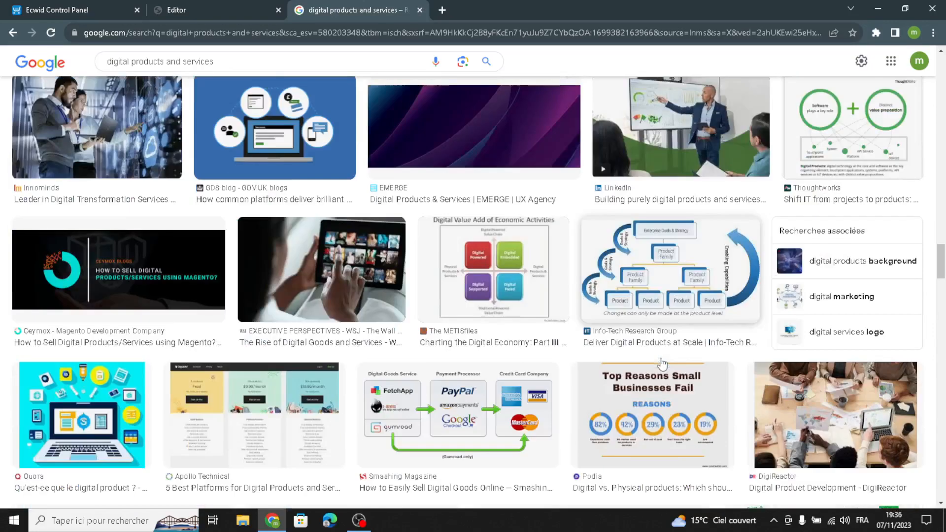
scroll(545, 338, up, 7)
scroll(544, 338, down, 5)
scroll(86, 275, up, 2)
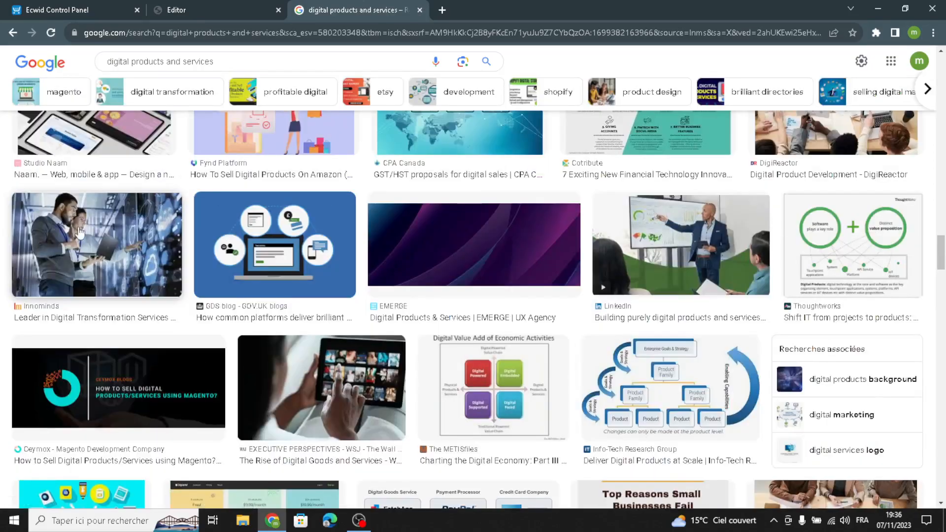
click(86, 274)
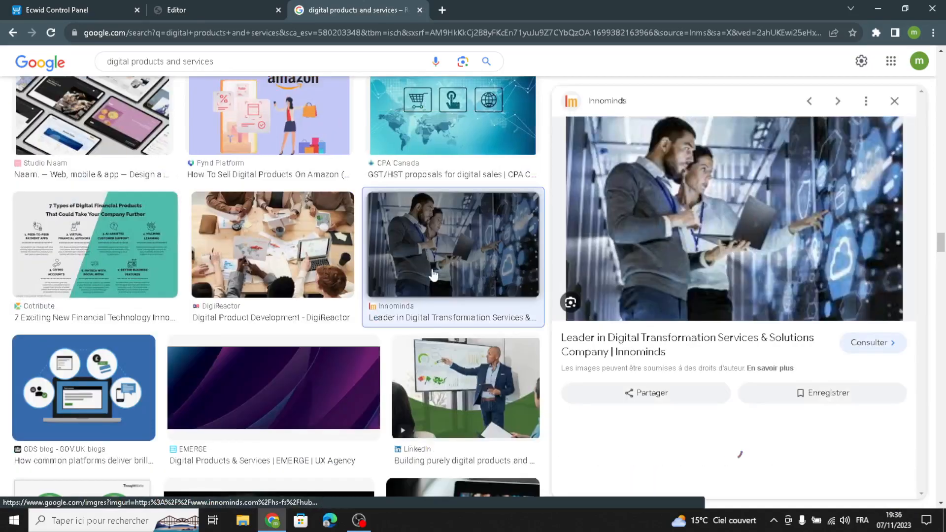
right_click(753, 236)
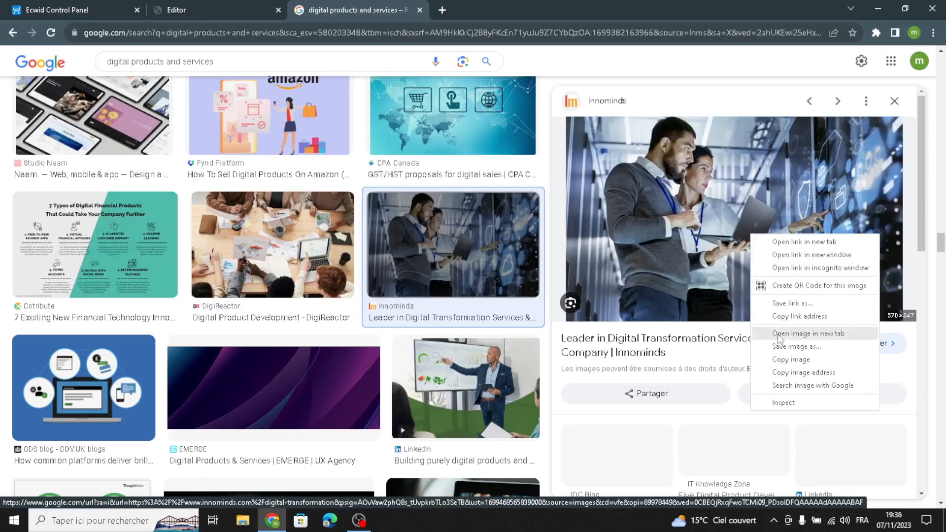
click(796, 347)
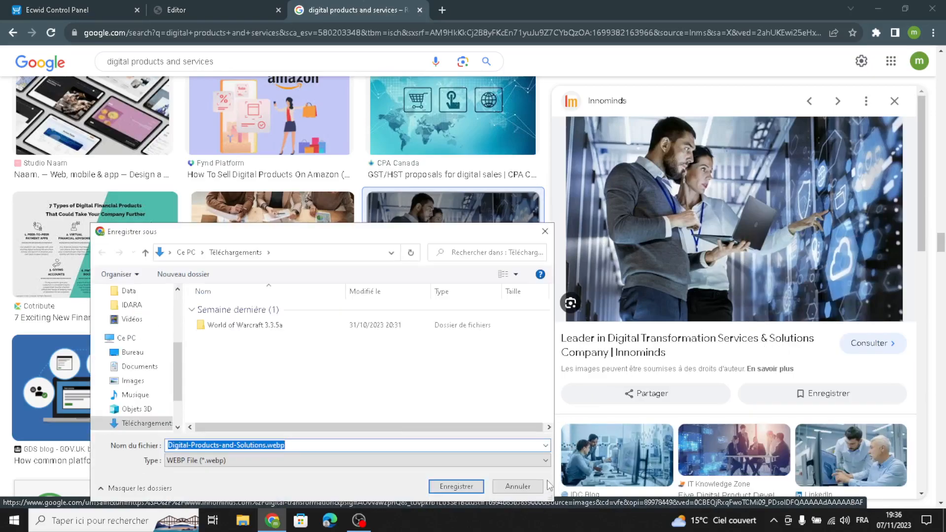
click(457, 486)
Step: Switch back to the website editor and replace the Cover & Headline image with Digital-Products-and-Solutions.webp
click(190, 6)
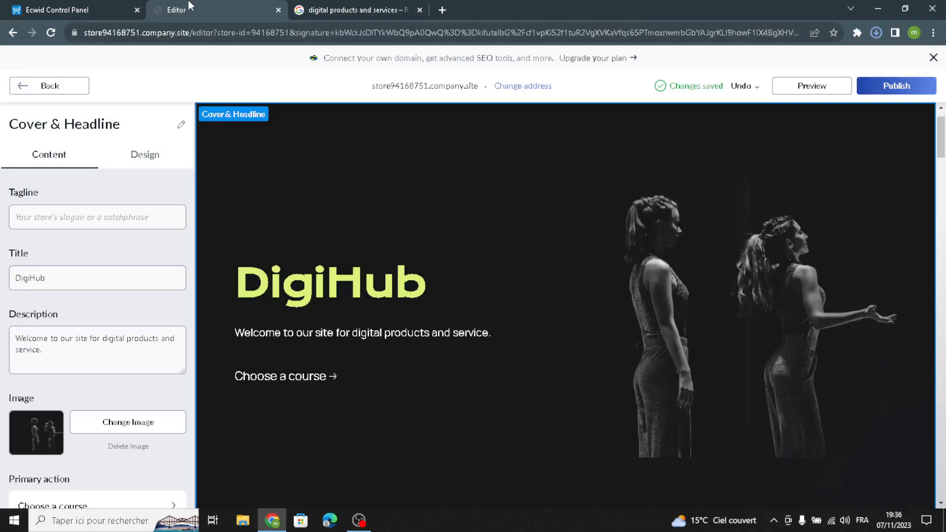
click(75, 426)
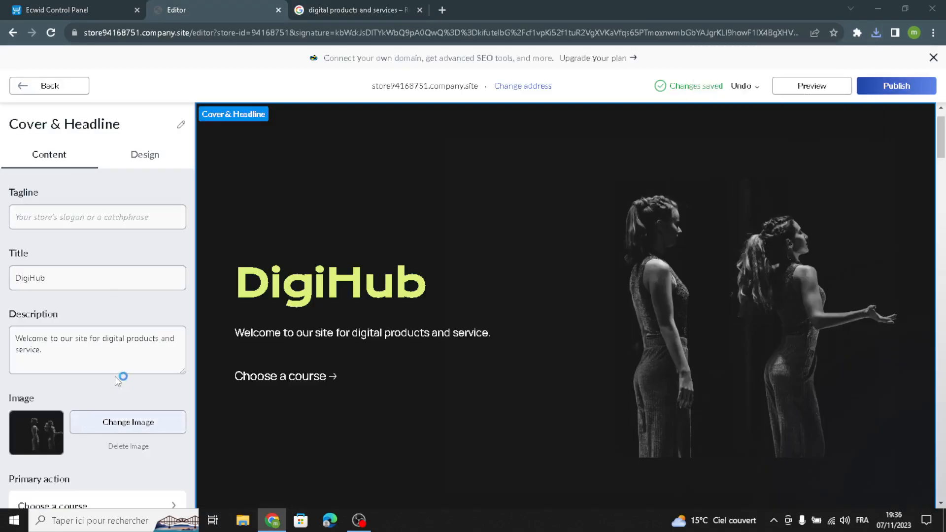
click(266, 325)
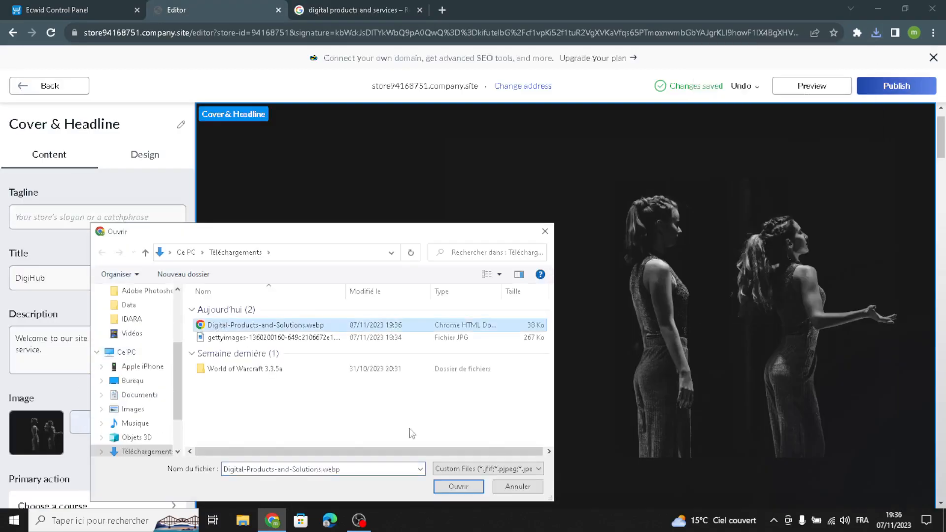
click(444, 484)
scroll(148, 375, down, 3)
scroll(109, 226, up, 1)
click(71, 87)
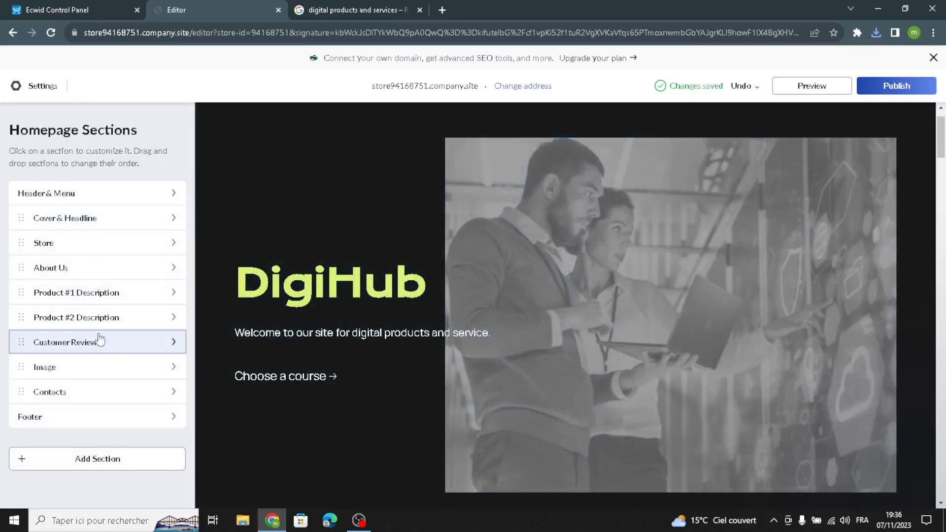
Step: Replace the Product #2 Description image with Digital-Products-and-Solutions.webp and return to the homepage sections list
click(95, 317)
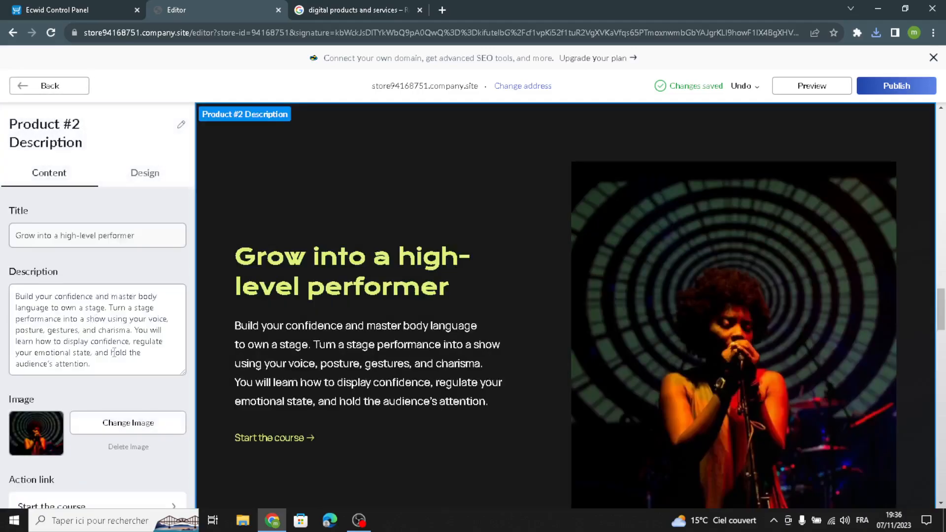
click(82, 423)
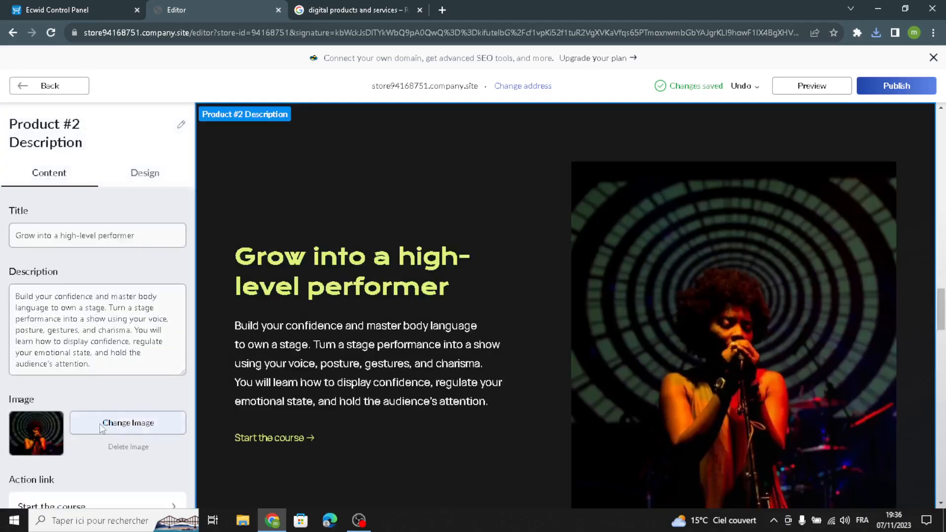
click(265, 325)
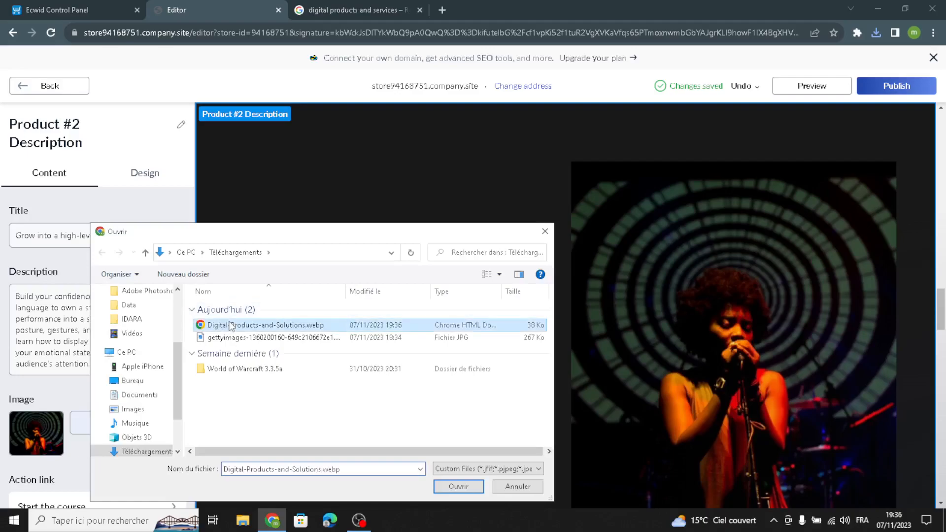
click(445, 485)
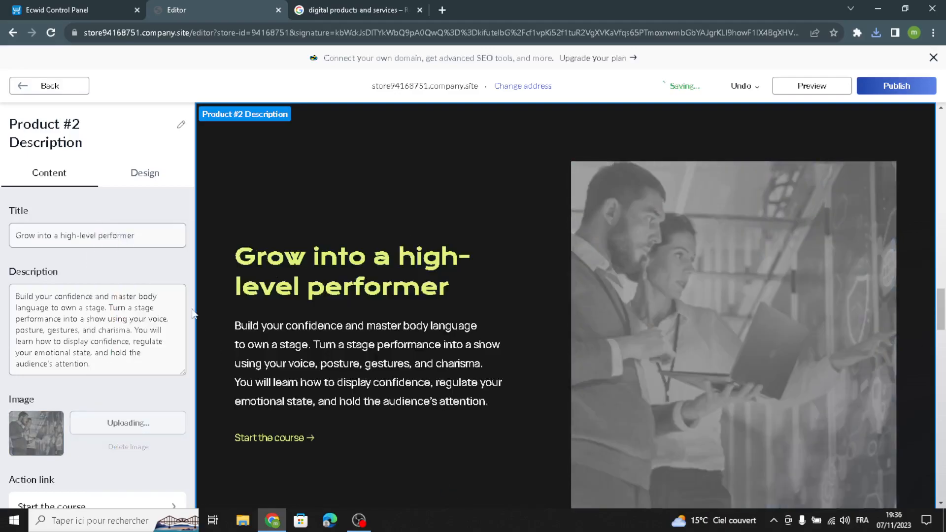
drag(109, 368, 2, 193)
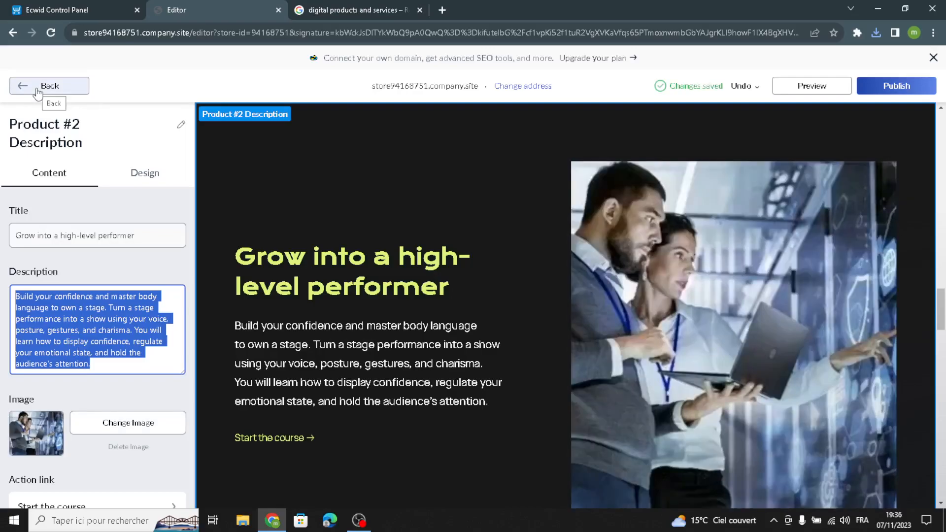
click(37, 92)
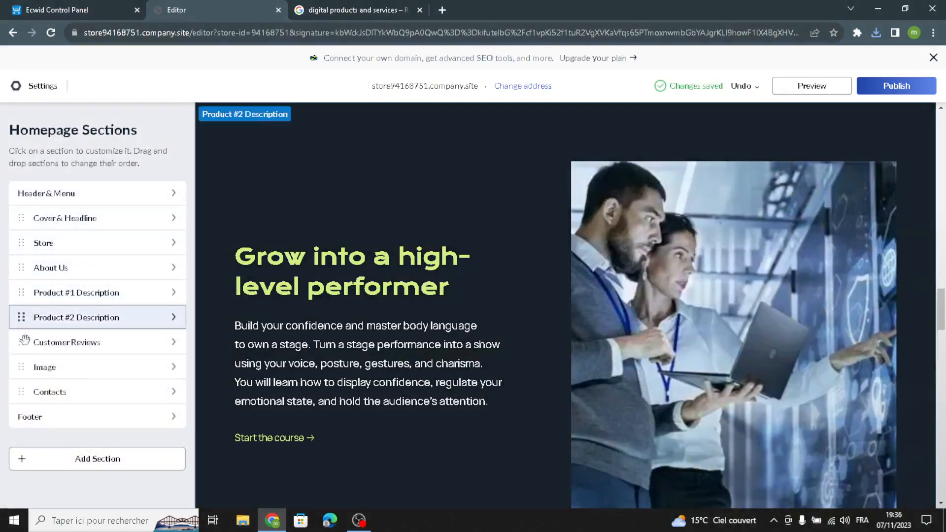
Step: Open the Image section and check its empty tagline, title and description fields
click(22, 370)
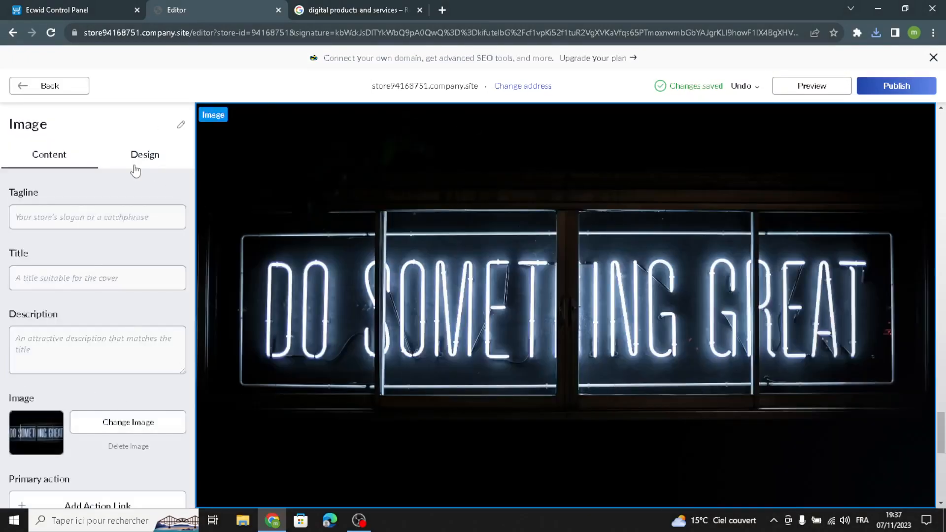
click(89, 223)
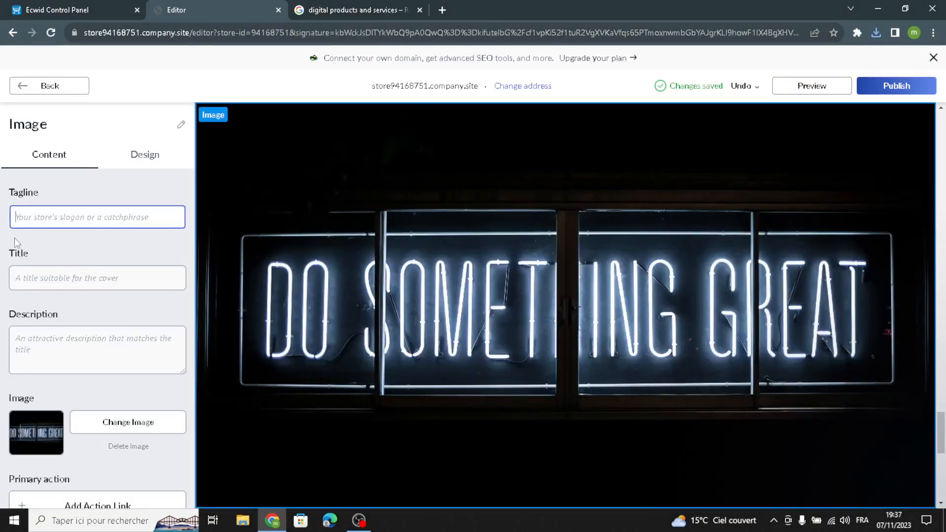
click(43, 284)
click(35, 334)
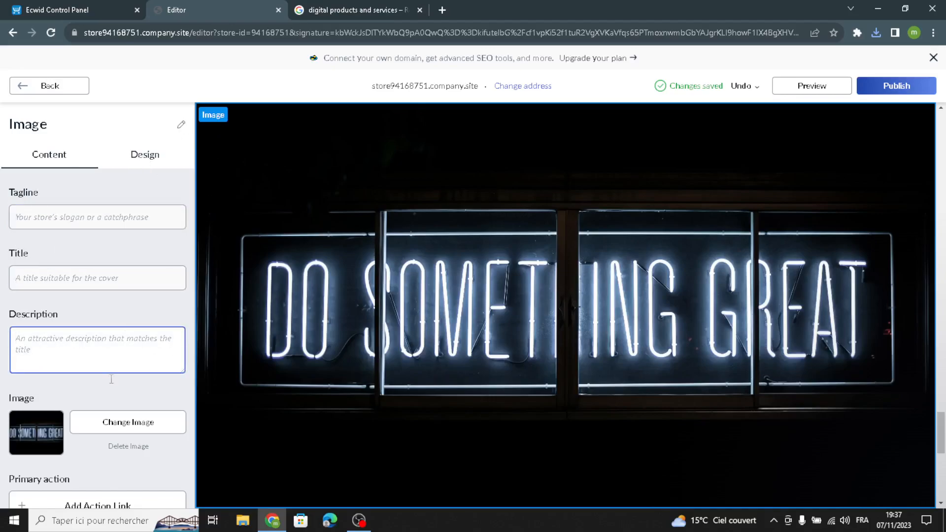
Step: Save the Think Company picture of a woman at a laptop from Google Images as Telecom.png, and switch back to the website editor
click(330, 9)
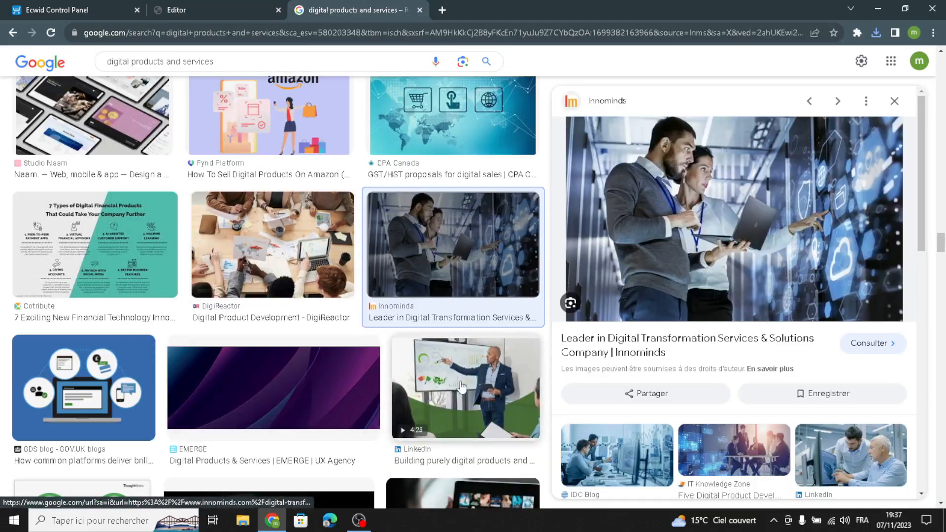
scroll(468, 384, down, 5)
scroll(469, 384, down, 10)
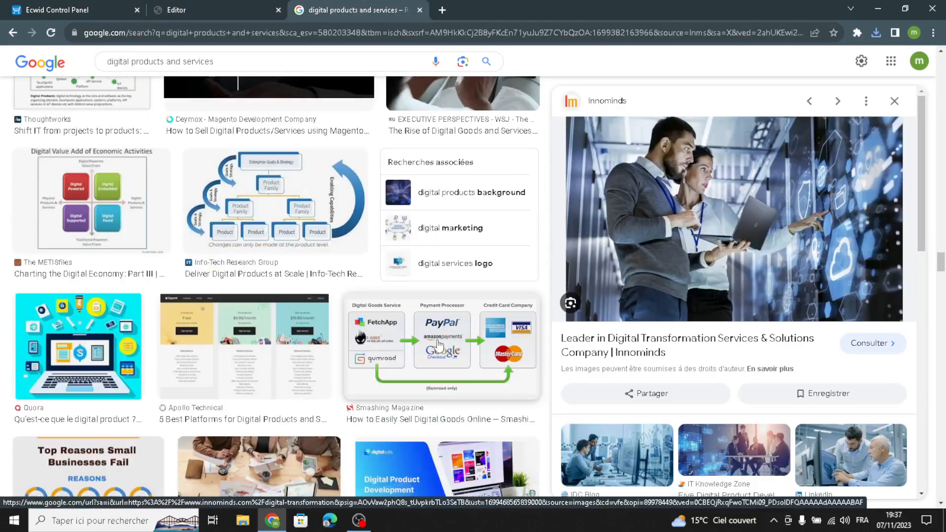
scroll(417, 367, down, 10)
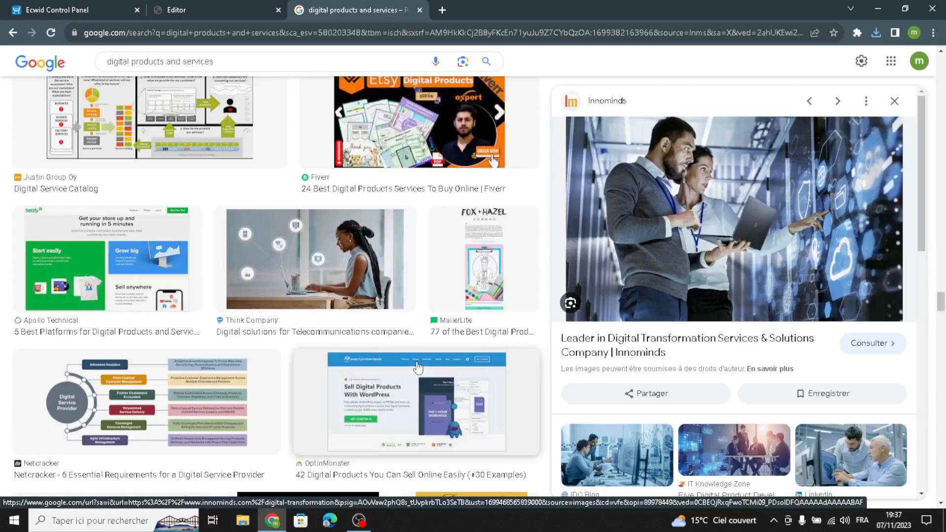
scroll(412, 370, up, 5)
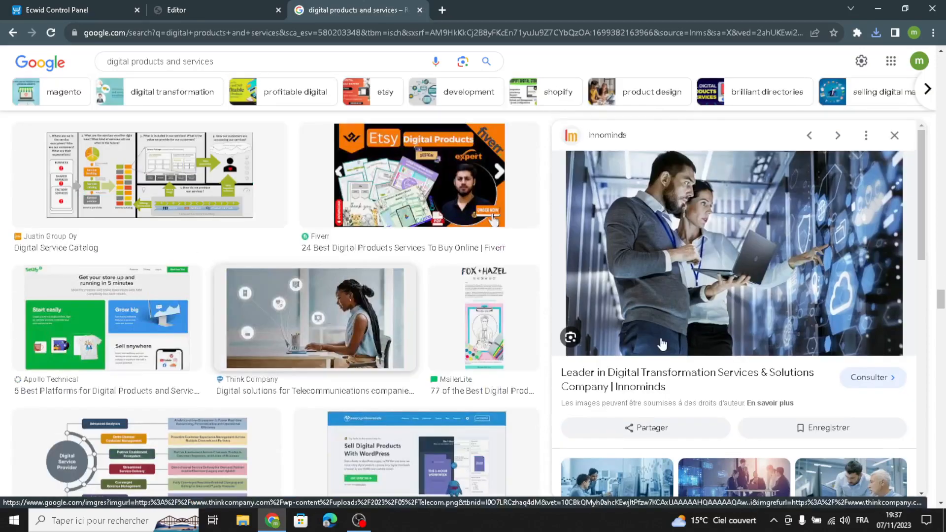
click(315, 318)
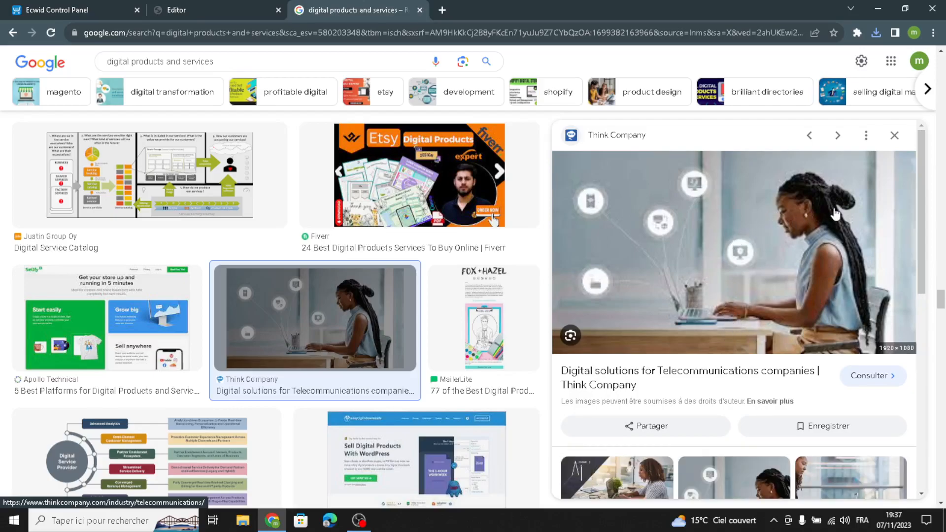
right_click(761, 256)
click(793, 278)
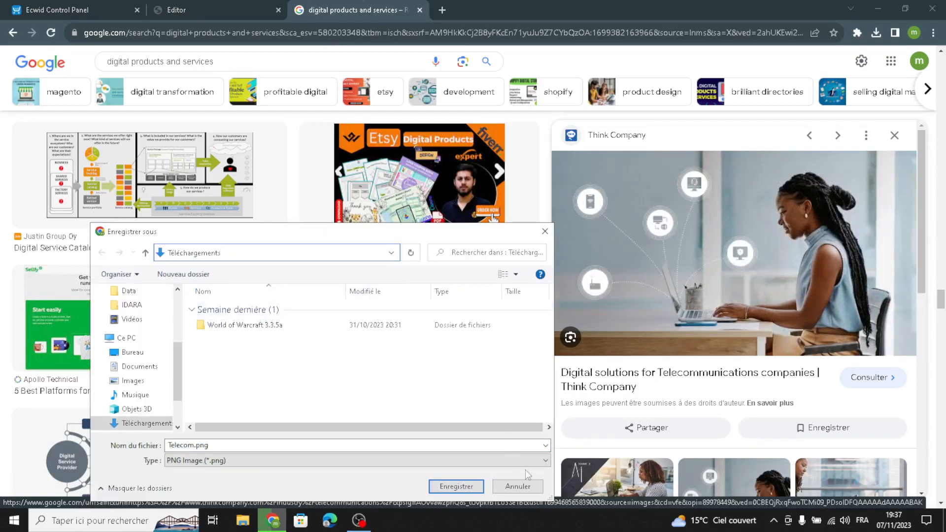
click(456, 486)
key(ctrl+shift+Tab)
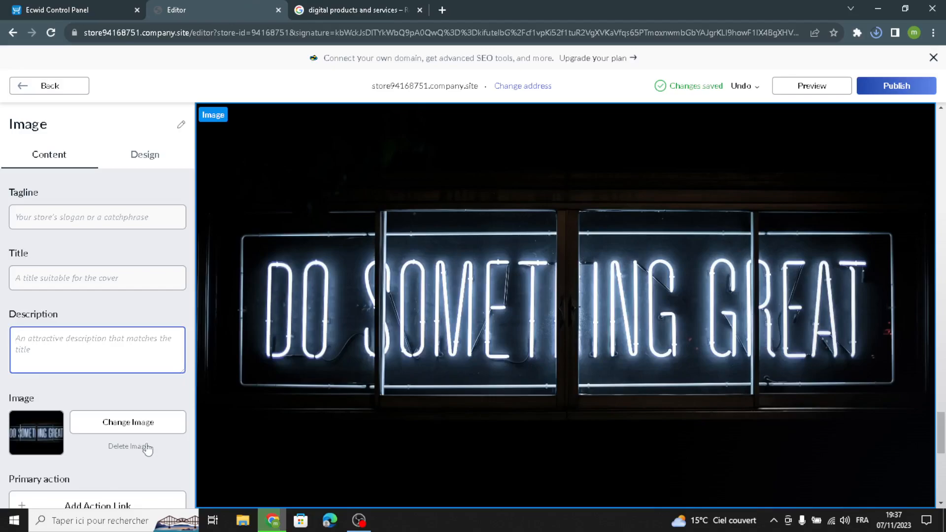
Step: Replace the Image section's picture with Telecom.png from the downloads folder
click(144, 423)
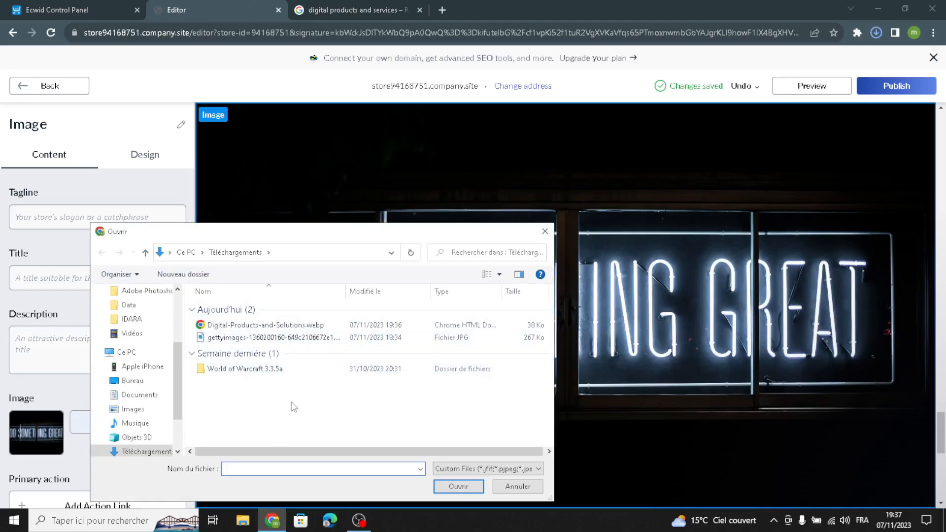
click(325, 351)
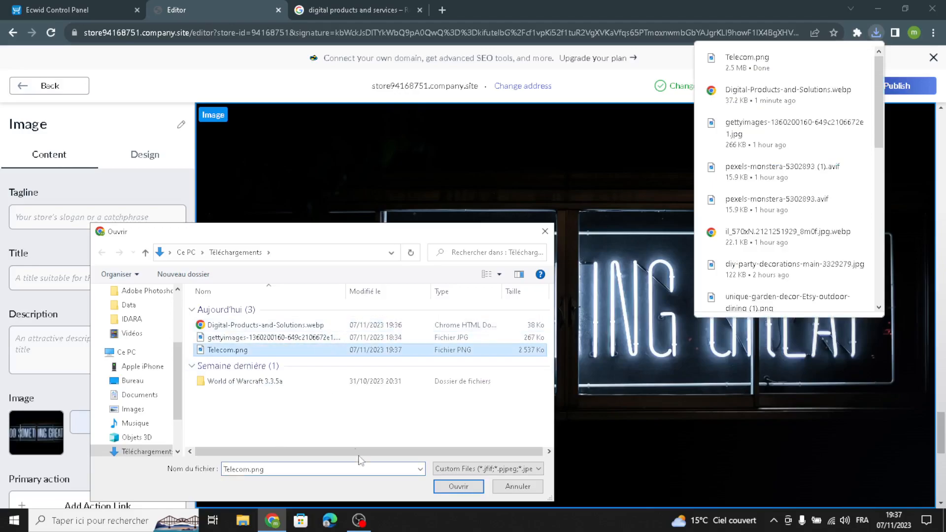
click(450, 484)
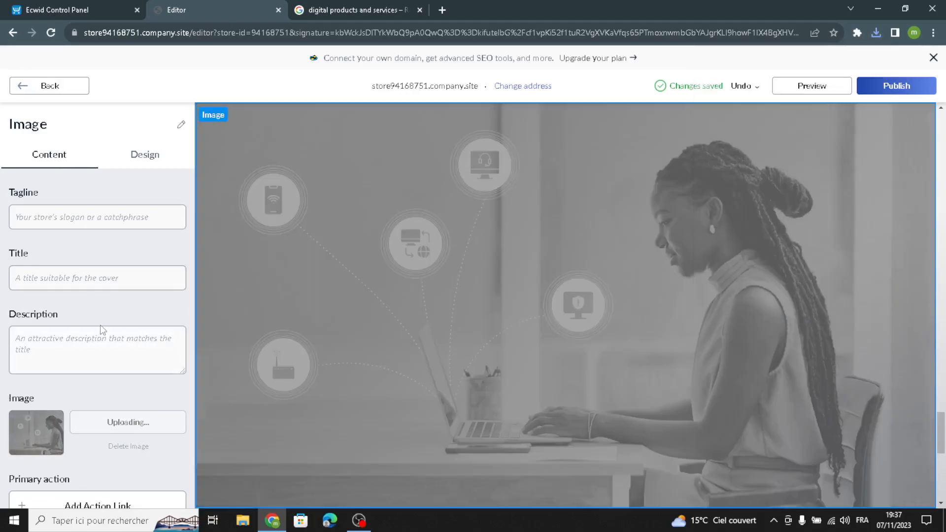
scroll(100, 324, down, 2)
scroll(163, 166, up, 3)
Step: Try other layouts for the Image section, settle on the full-width picture with lower-left text, and return to the homepage sections list
click(148, 154)
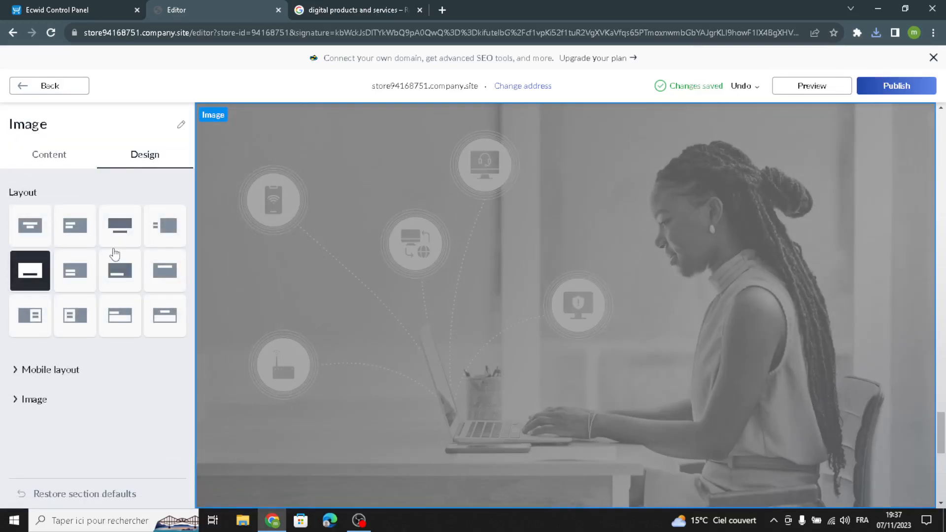
click(132, 232)
click(148, 225)
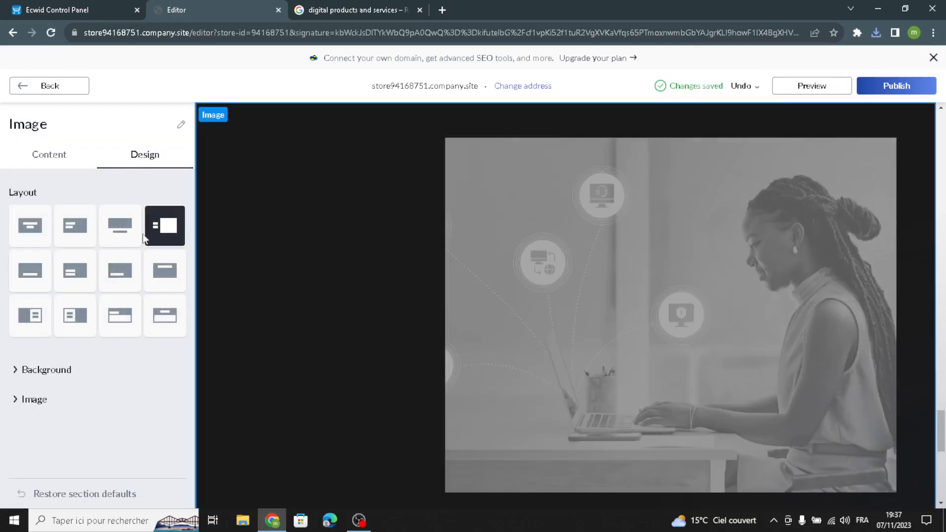
click(120, 270)
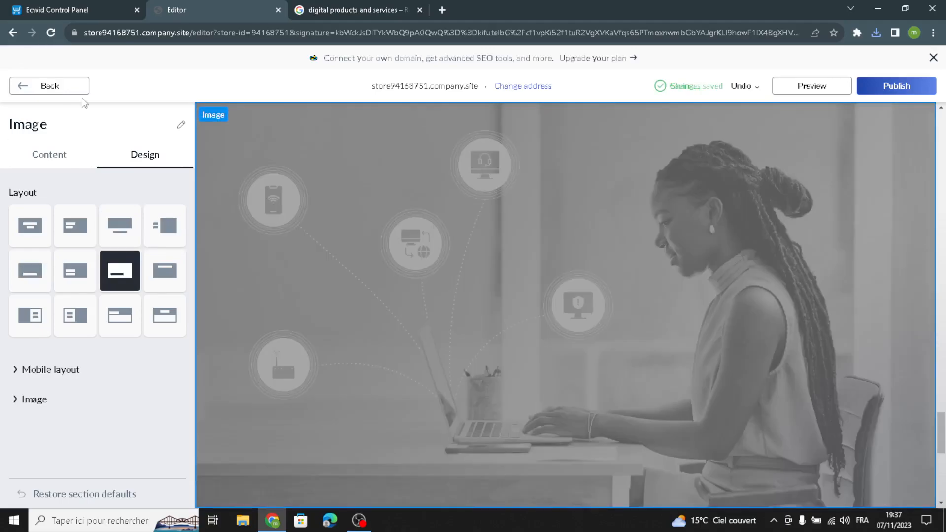
click(79, 89)
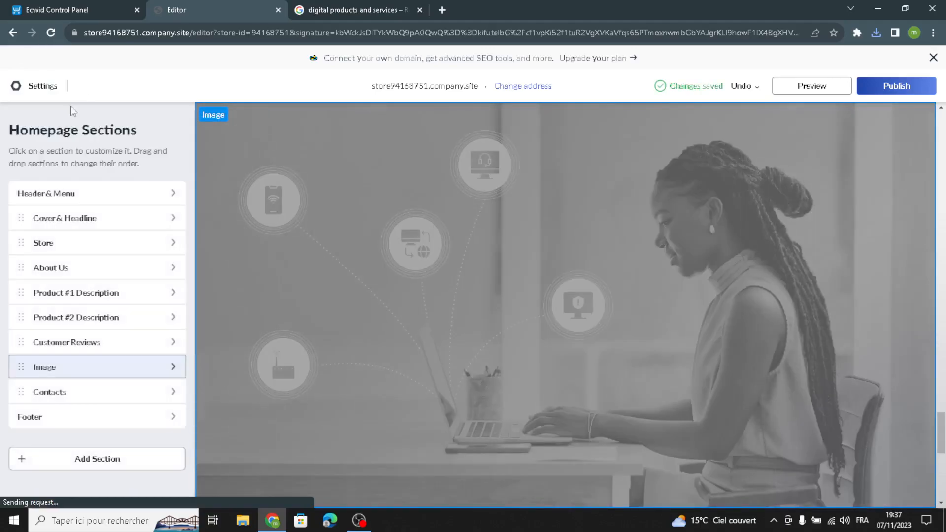
Step: In the Contacts section, give the address the subheading "Address", expand its Google Maps settings, and return to the section's content
click(55, 396)
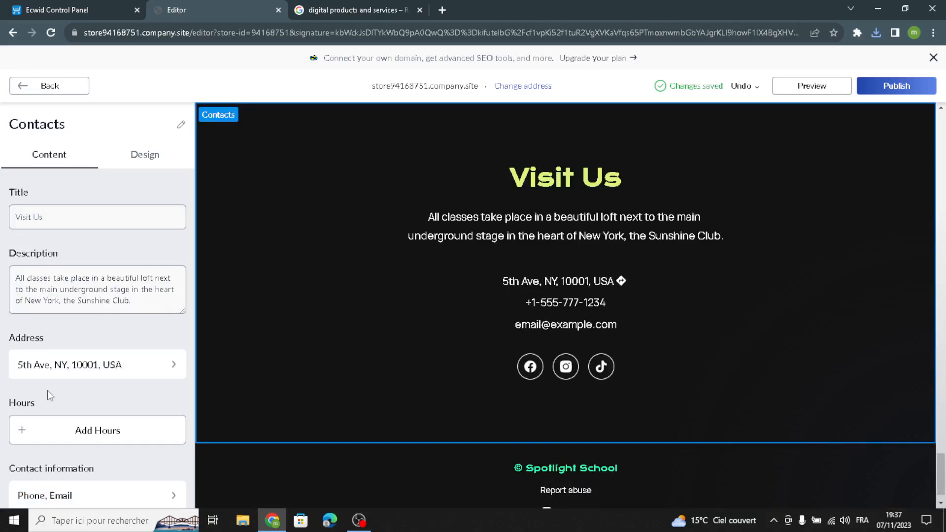
drag(146, 310, 3, 257)
drag(66, 217, 9, 233)
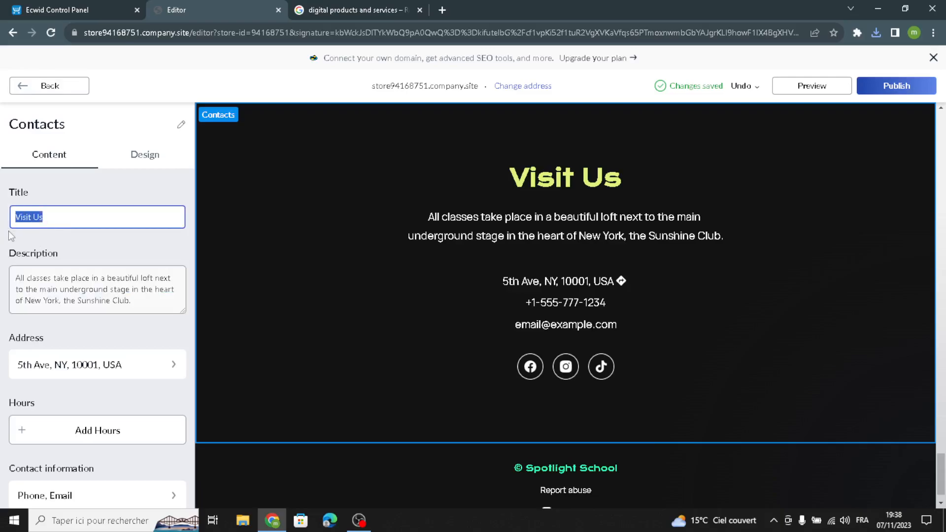
click(76, 365)
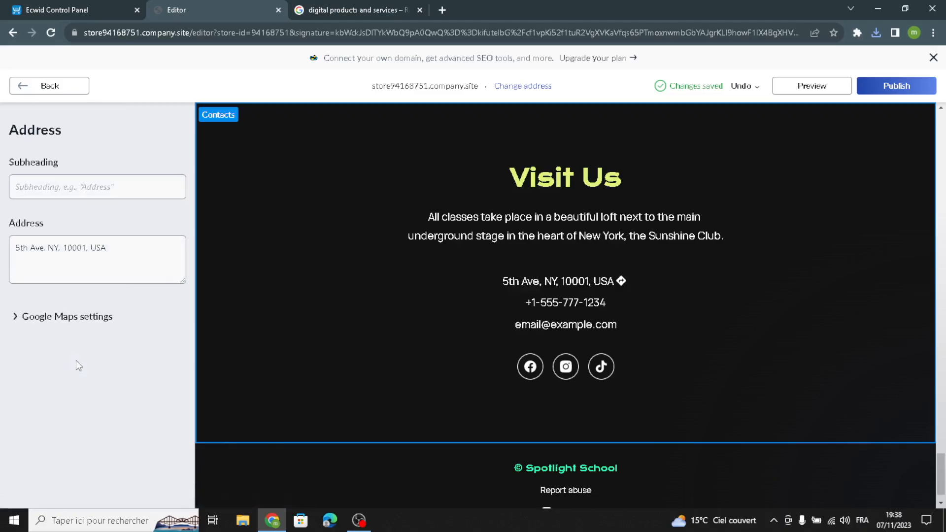
click(120, 193)
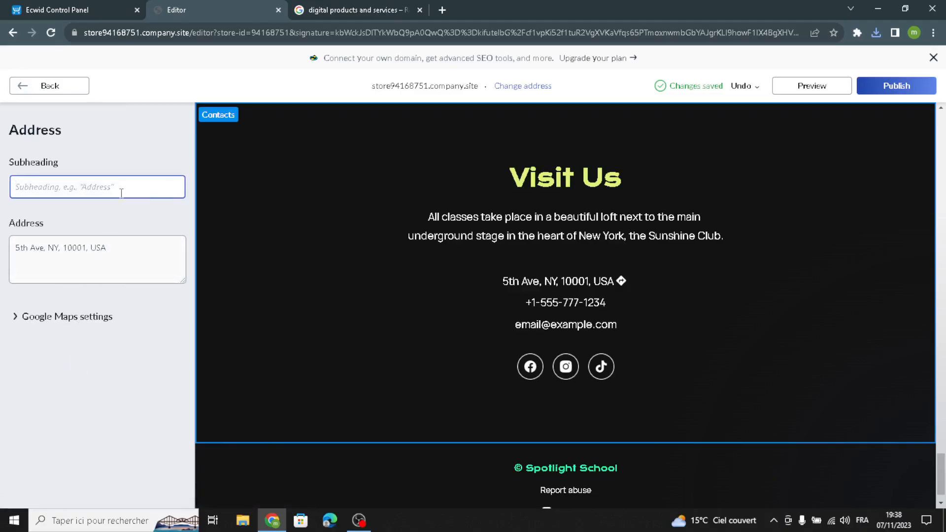
text(Address)
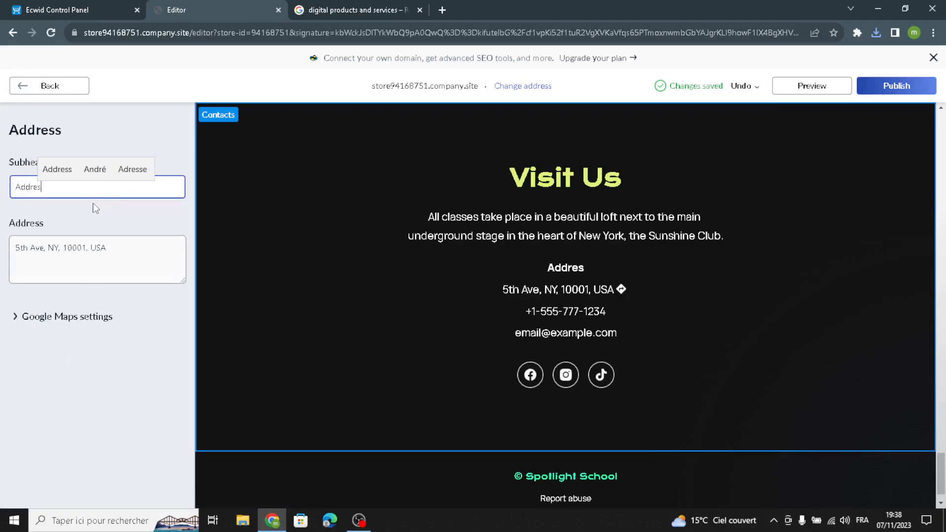
click(13, 328)
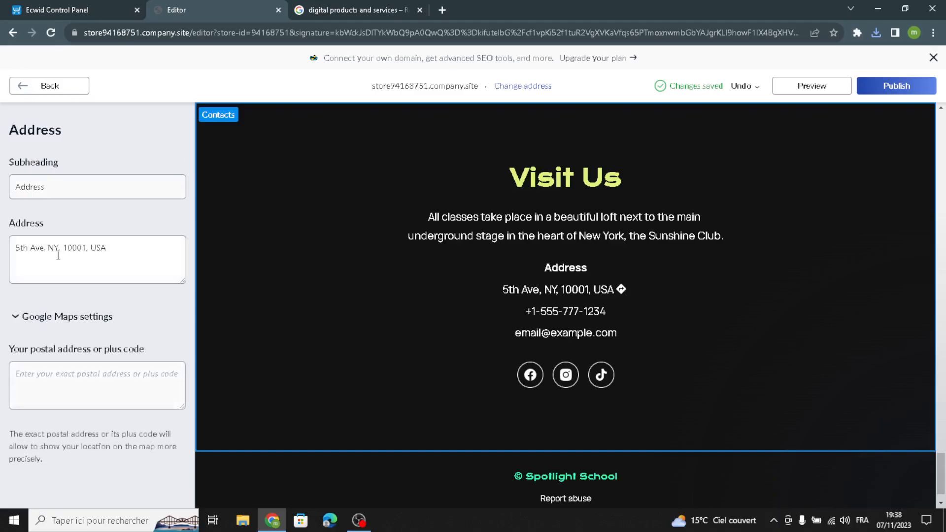
click(49, 86)
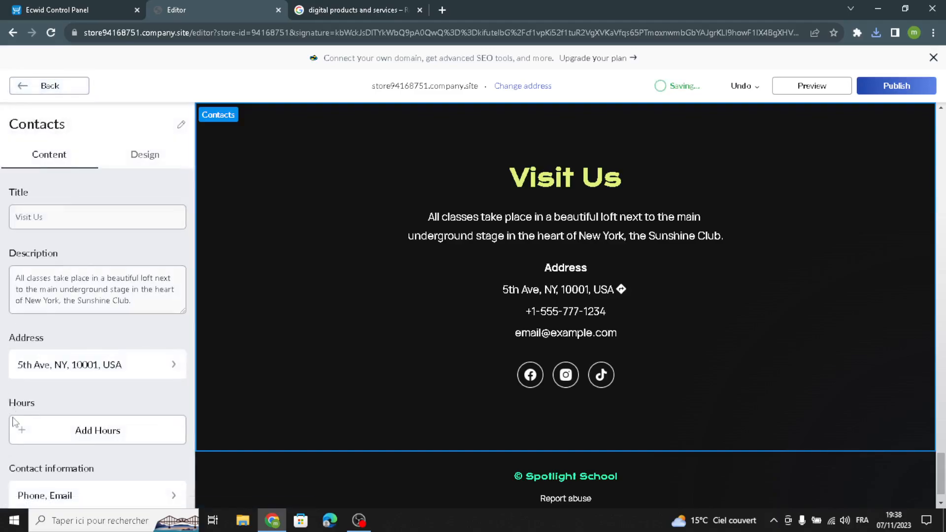
Step: Add opening hours to the Contacts section with the subheading "Open hours" and return to the section's content
scroll(63, 346, down, 2)
click(50, 314)
click(127, 183)
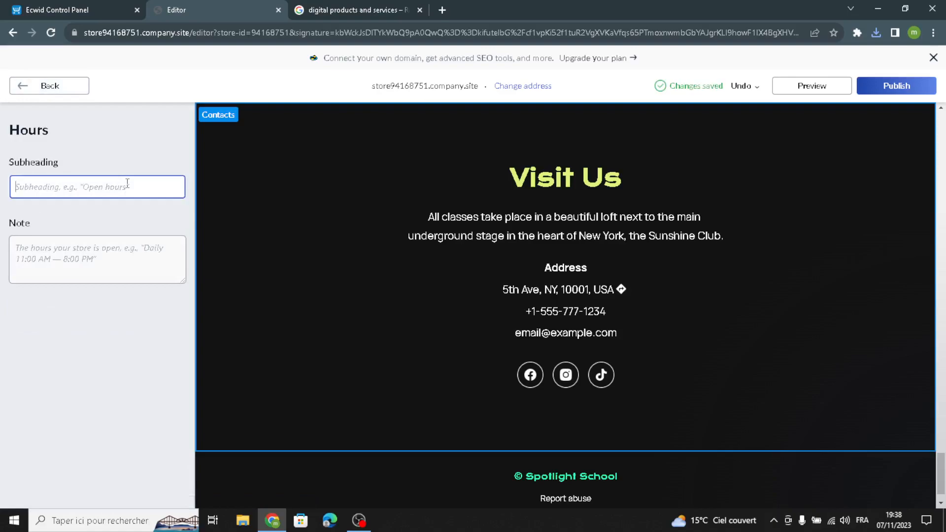
text(Open )
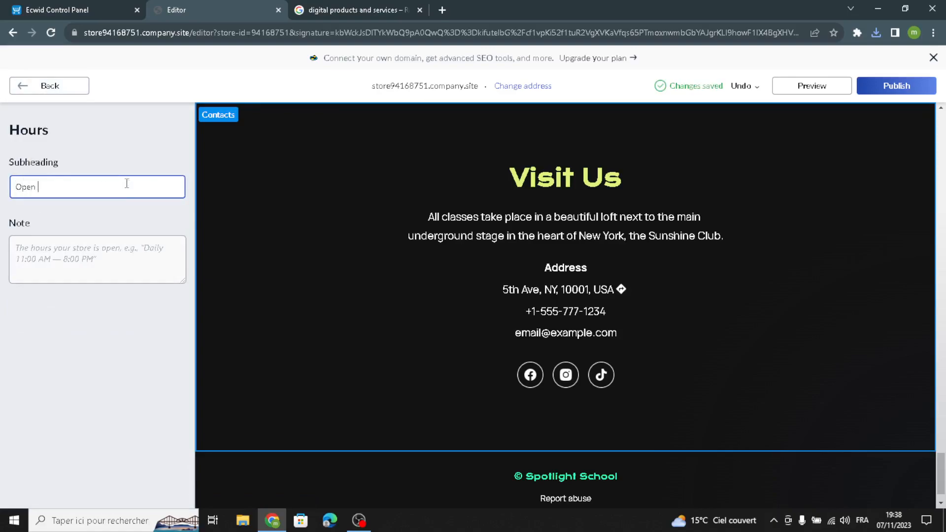
text(hours)
click(45, 86)
Step: Change the Contacts layout to a full-width map with the contact card on its left side, and return to the homepage sections list
scroll(85, 326, down, 2)
scroll(78, 395, down, 1)
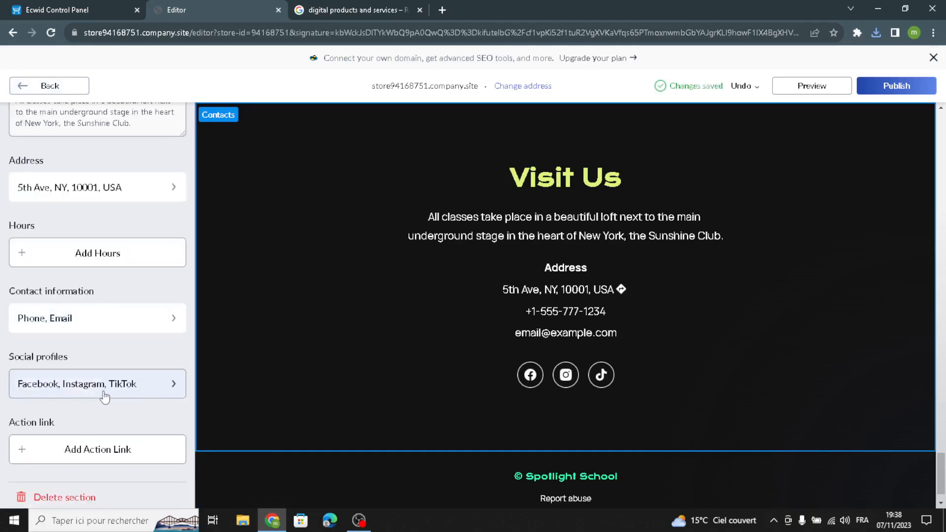
scroll(104, 395, up, 3)
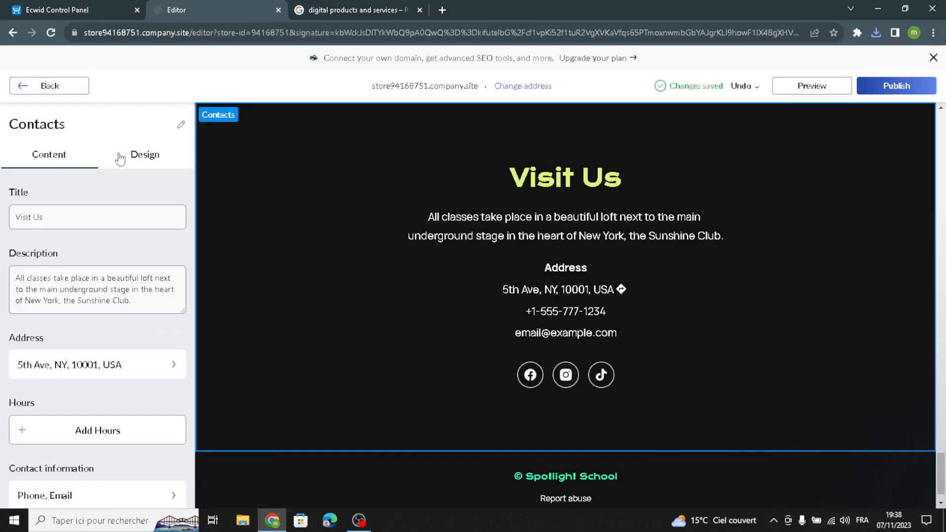
click(123, 156)
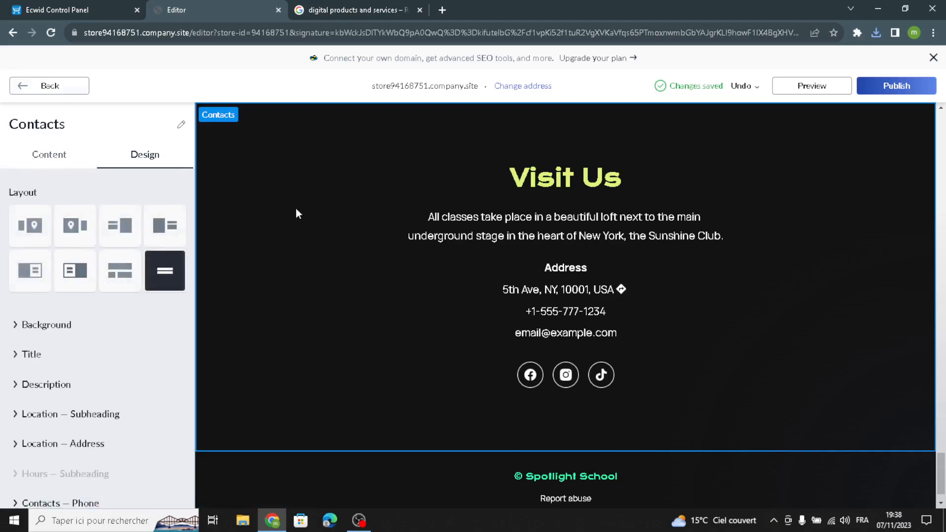
click(74, 270)
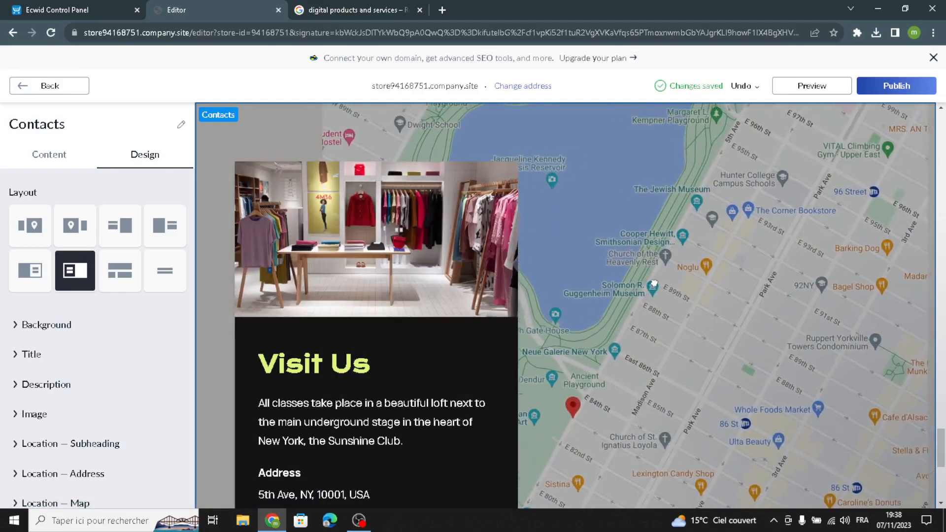
click(46, 85)
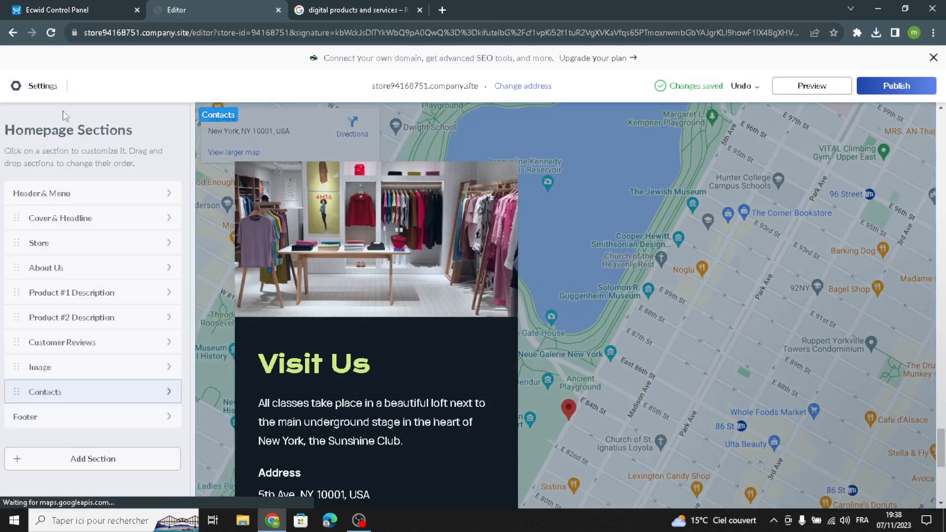
Step: Change the Footer copyright text to "© DigiHub" and return to the homepage sections list
click(26, 427)
drag(117, 218, 3, 207)
drag(125, 226, 24, 193)
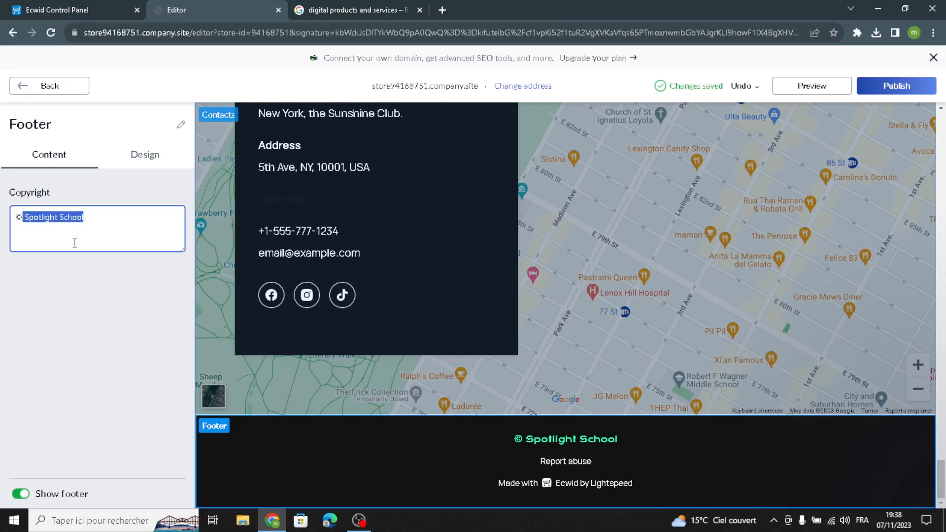
text(DigiHub)
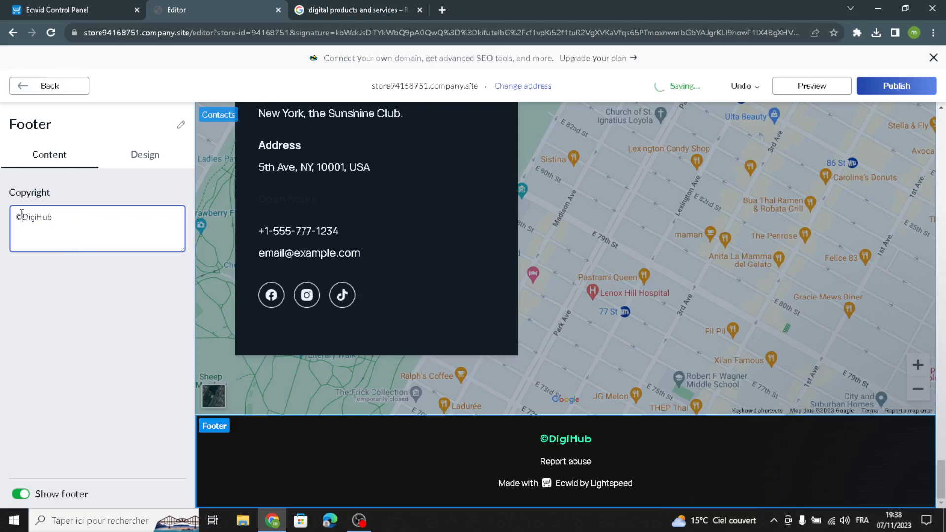
click(78, 88)
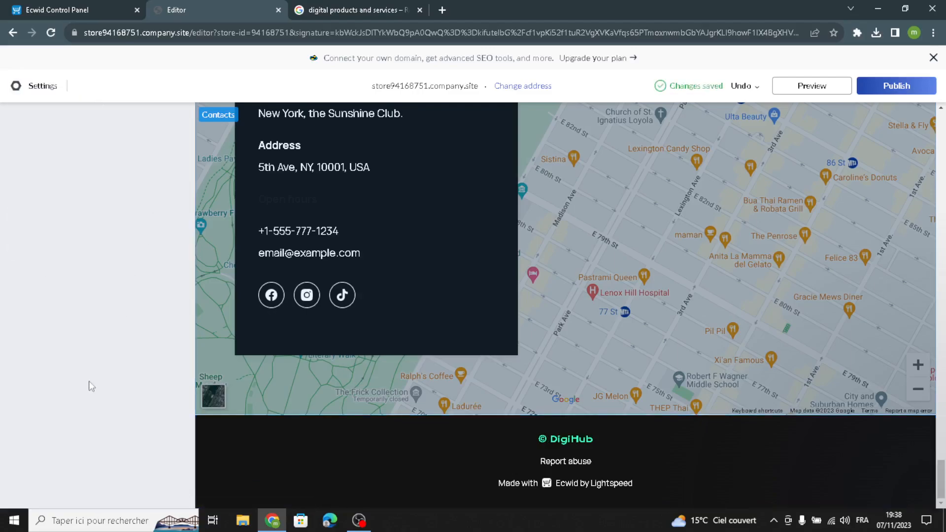
Step: Browse the templates offered for new sections, from Announcements through Company Info to Products, and return to the homepage sections without adding one
click(112, 458)
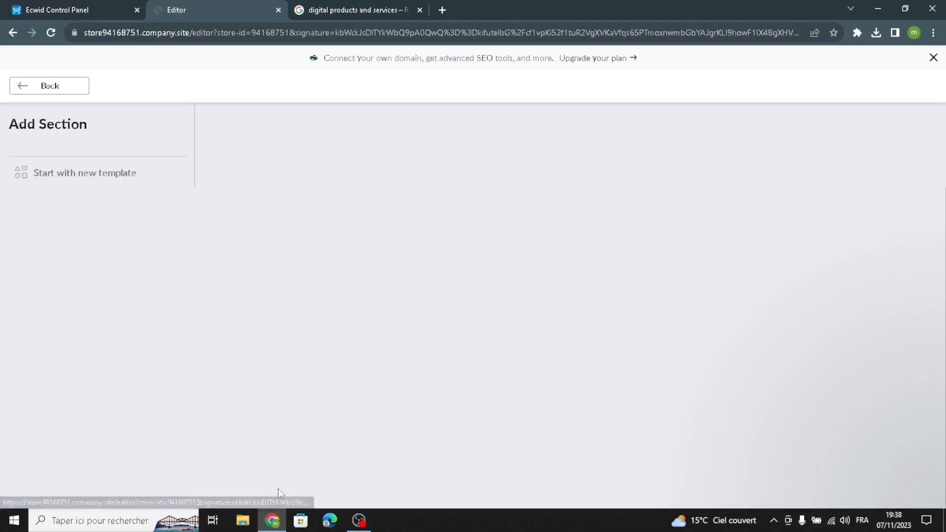
click(30, 213)
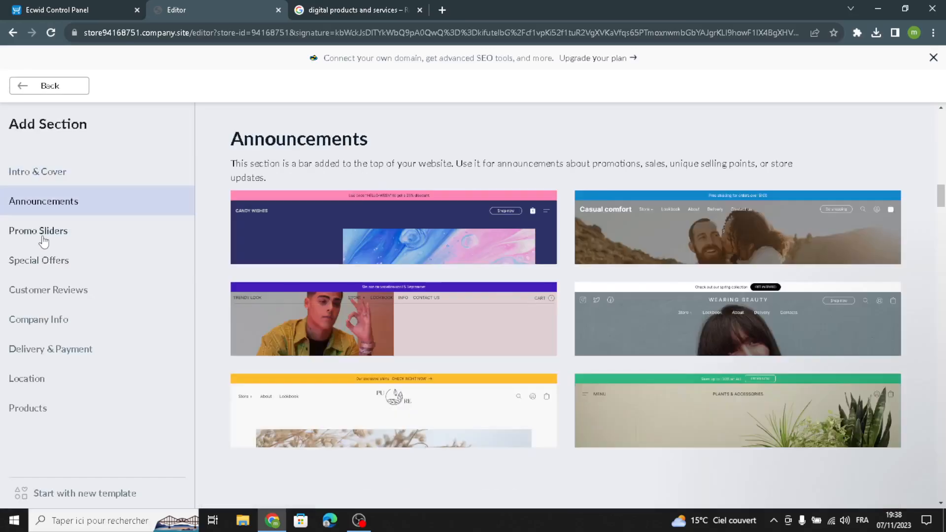
click(42, 237)
click(55, 262)
click(60, 321)
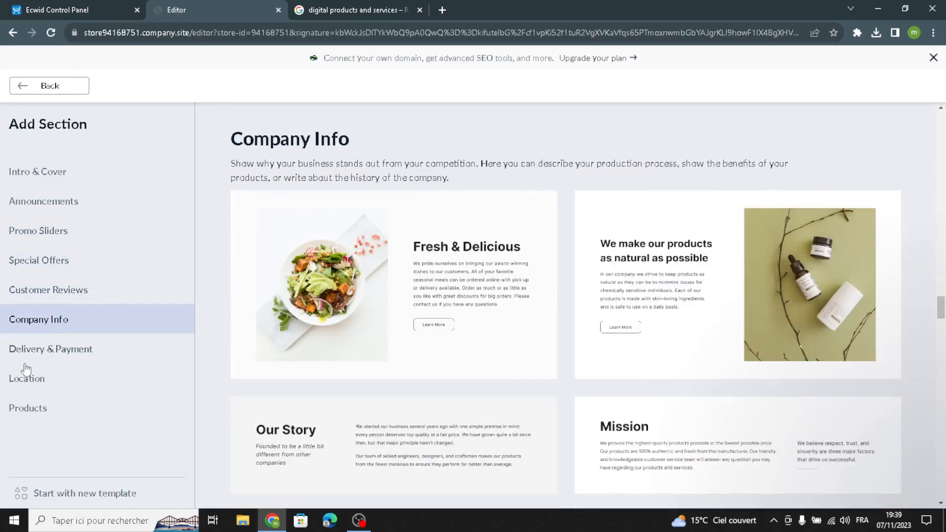
click(38, 363)
click(26, 409)
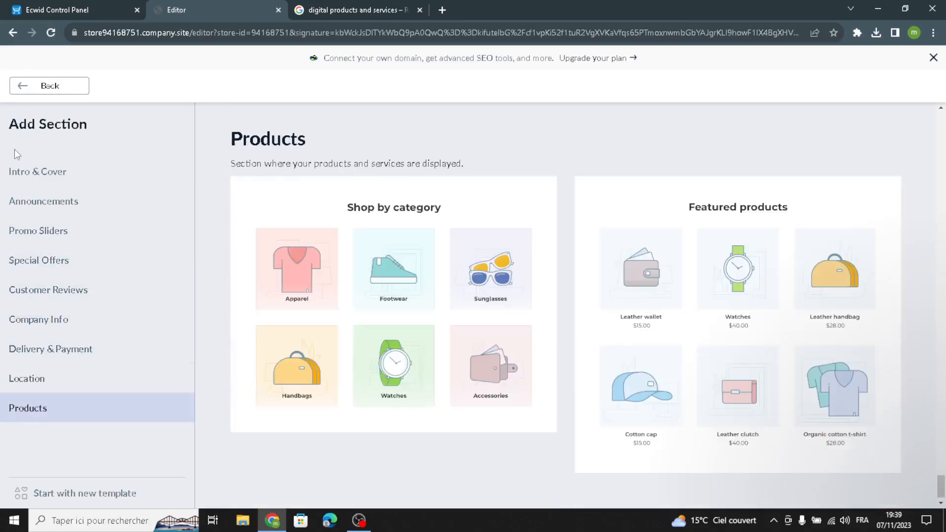
click(48, 87)
Step: Publish the website and review the homepage up to the cover and back down to the Image and Contacts sections
scroll(399, 347, up, 15)
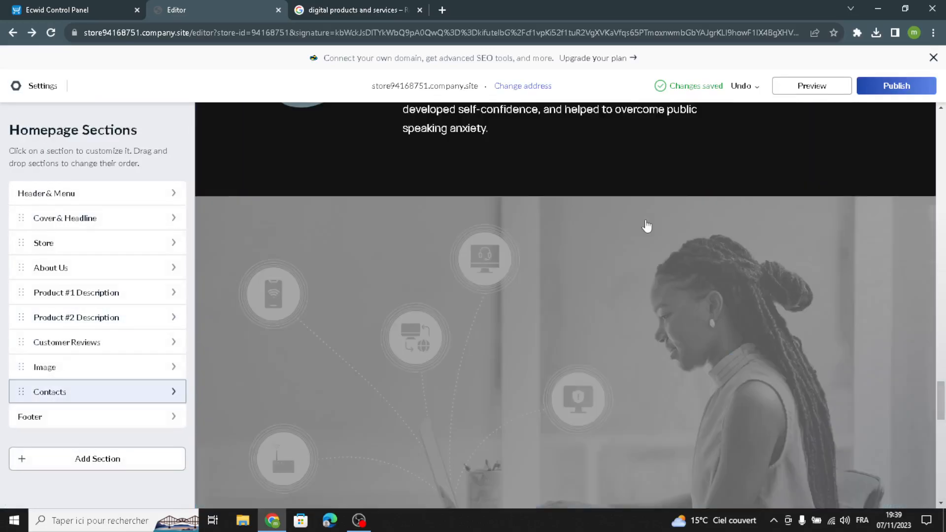
scroll(766, 135, up, 2)
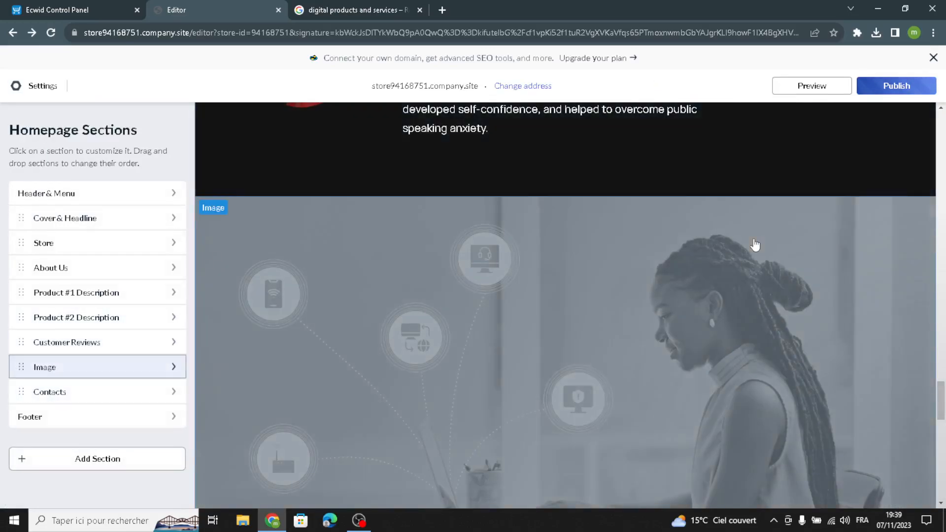
scroll(859, 212, up, 6)
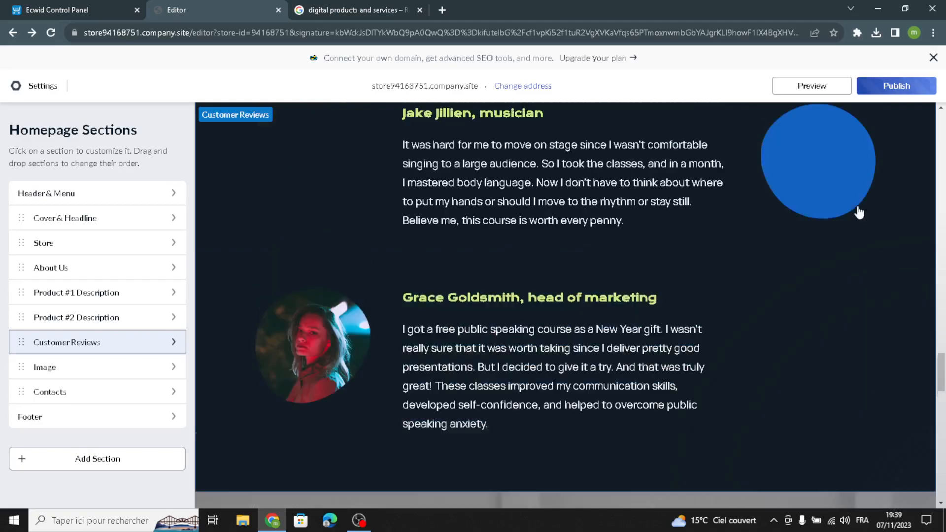
scroll(859, 215, up, 6)
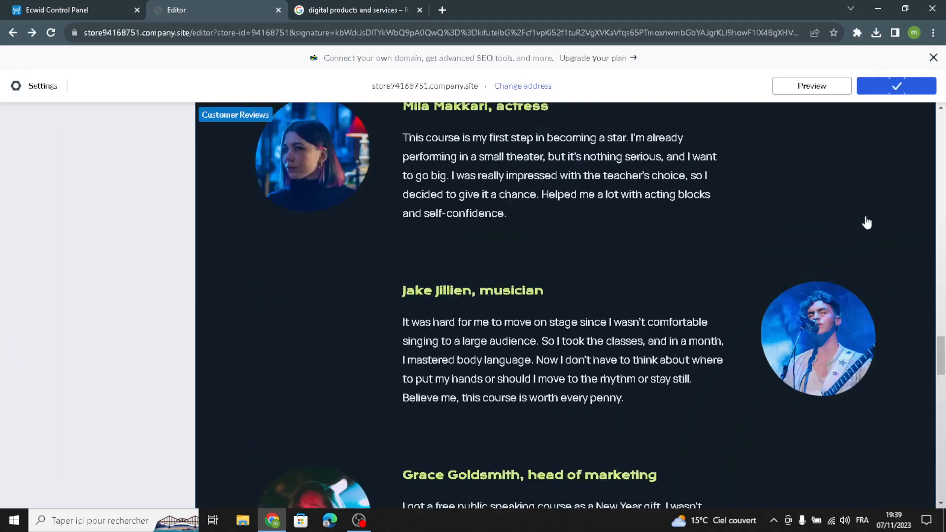
scroll(667, 241, up, 12)
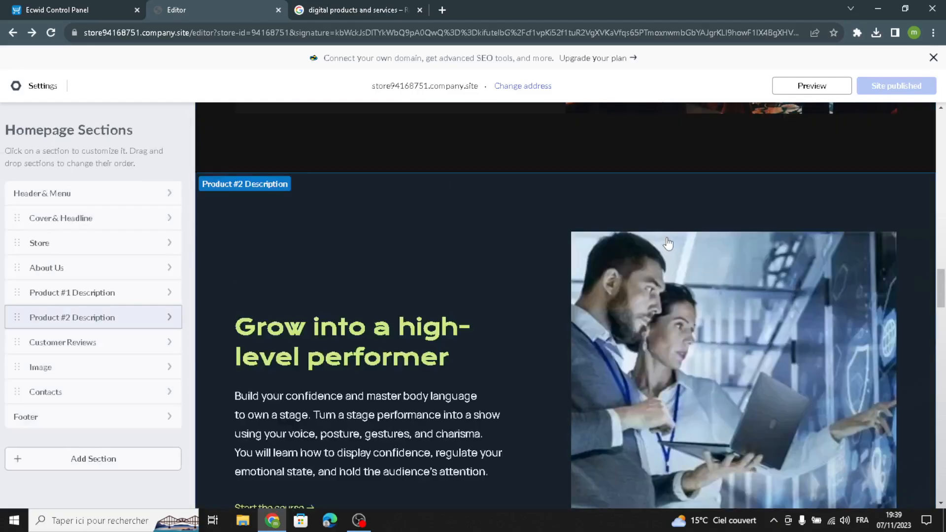
scroll(712, 268, up, 12)
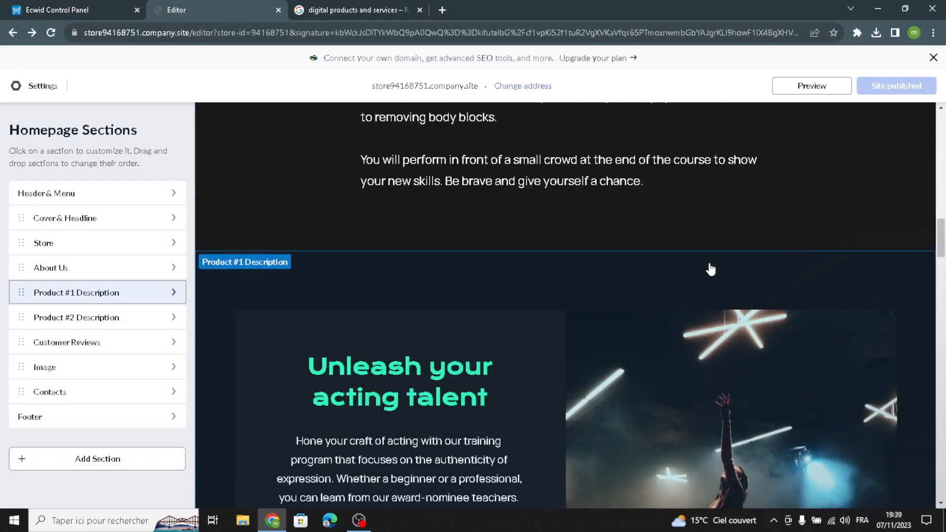
scroll(710, 269, up, 10)
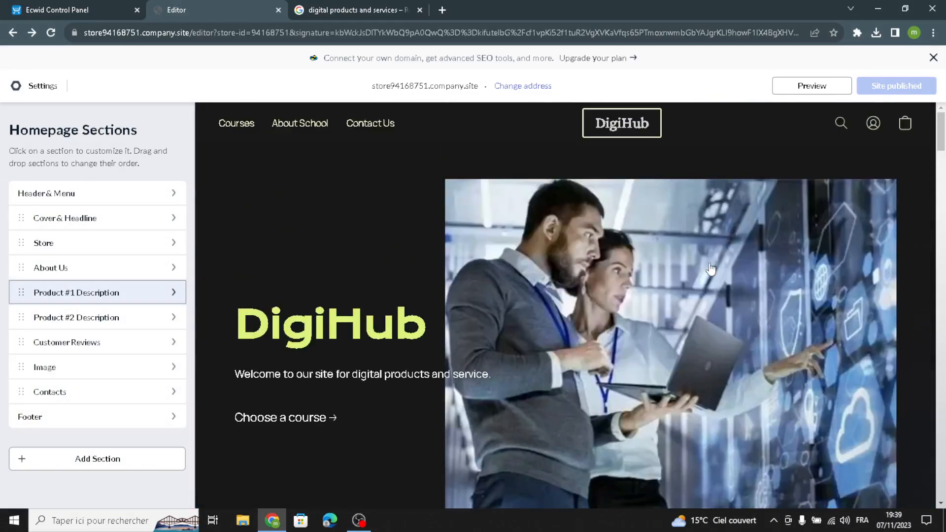
scroll(709, 269, down, 15)
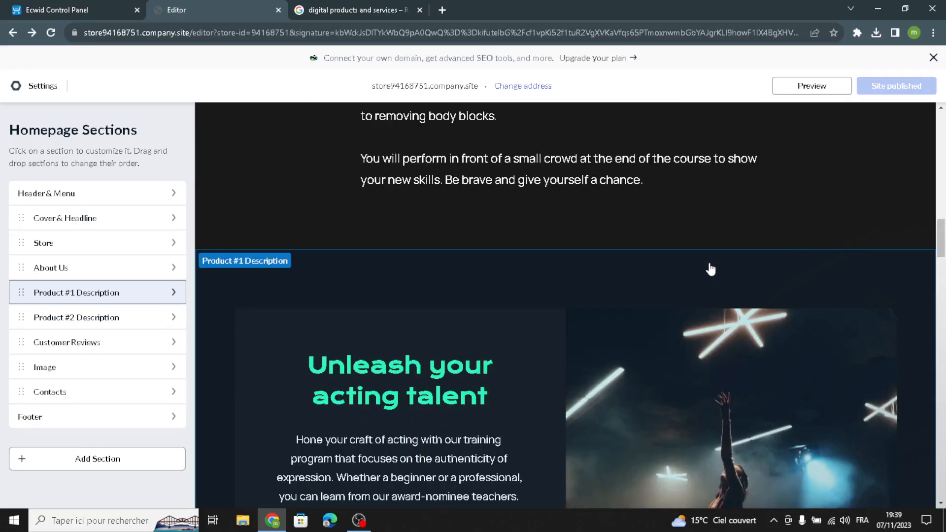
scroll(709, 278, down, 15)
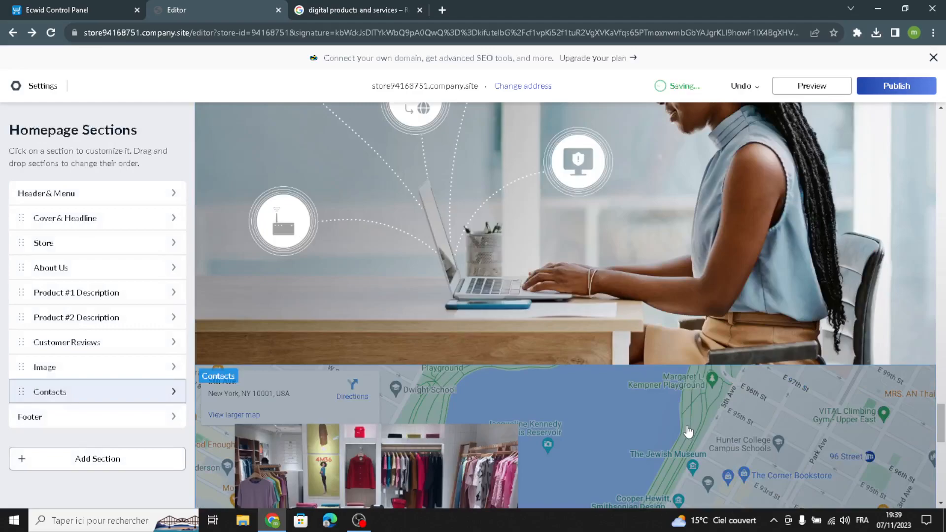
scroll(689, 431, up, 5)
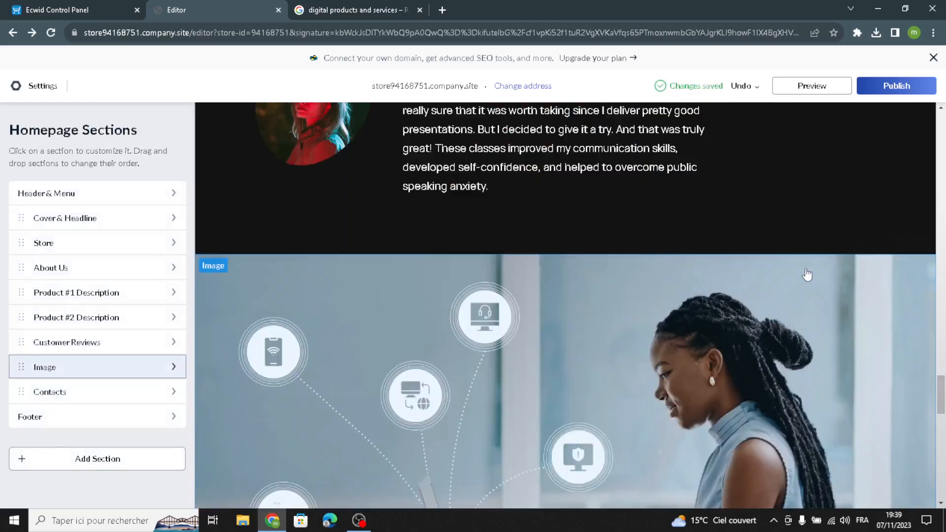